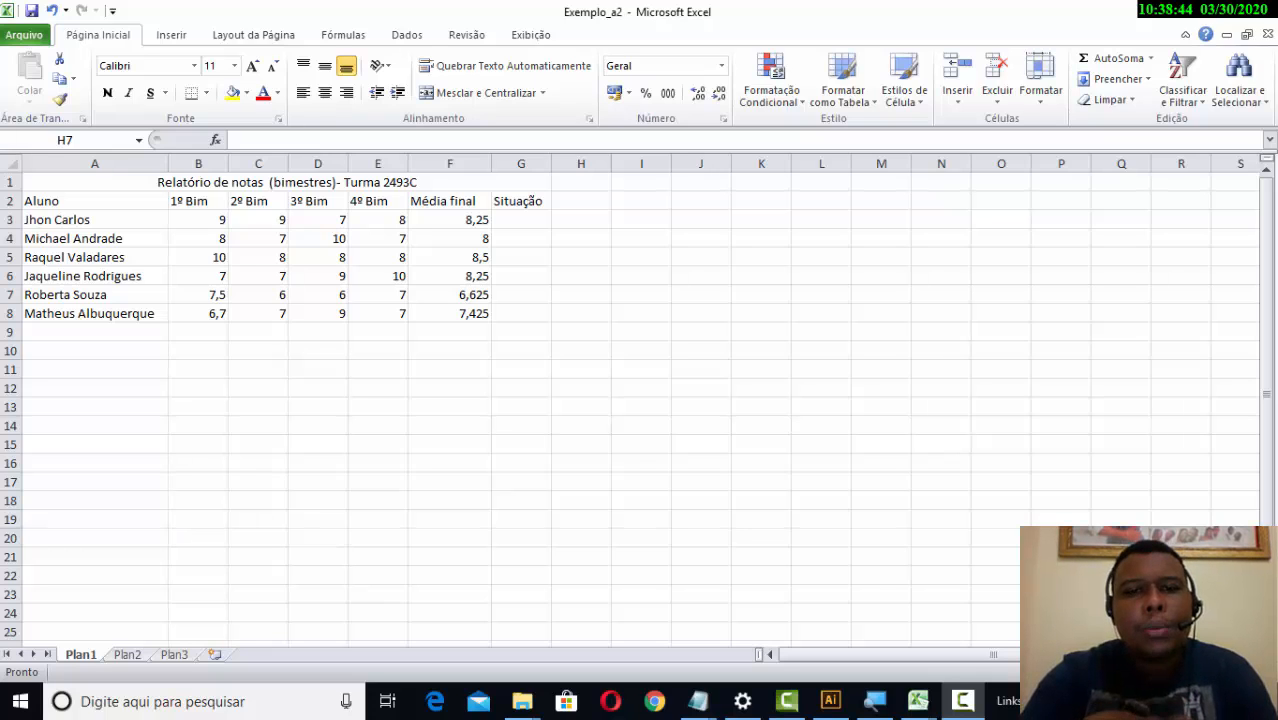
click(963, 705)
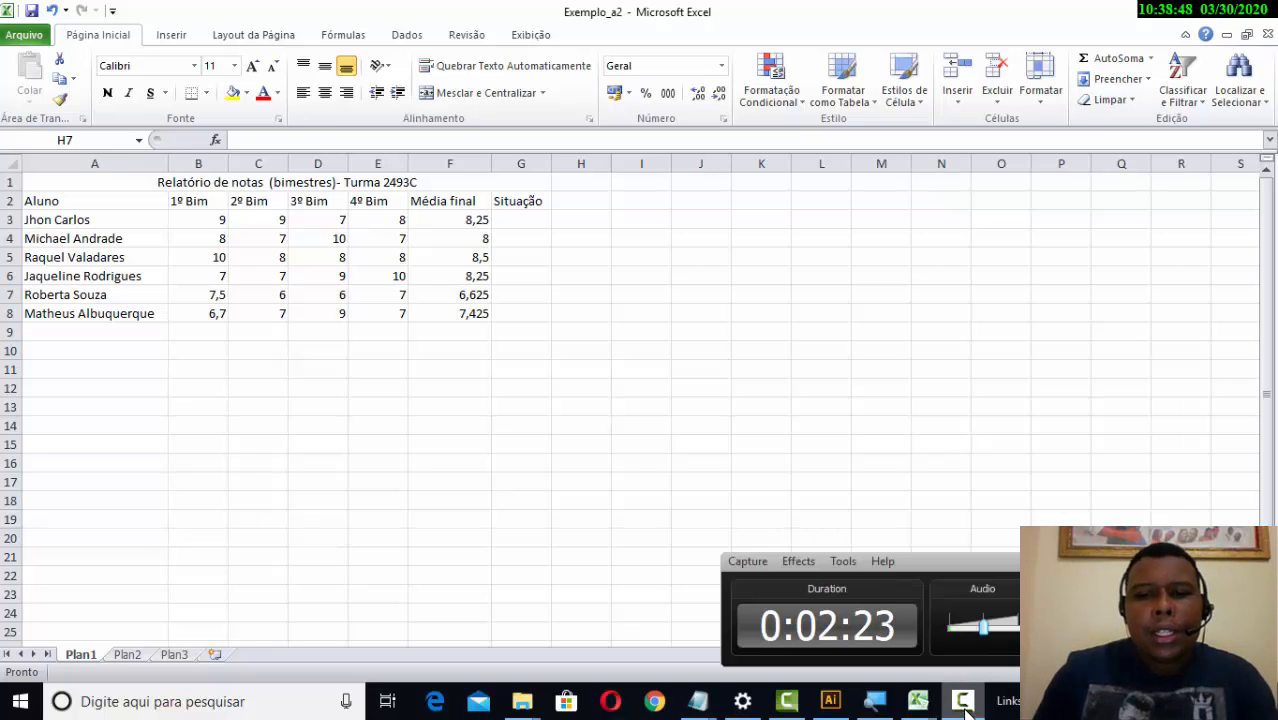
click(965, 708)
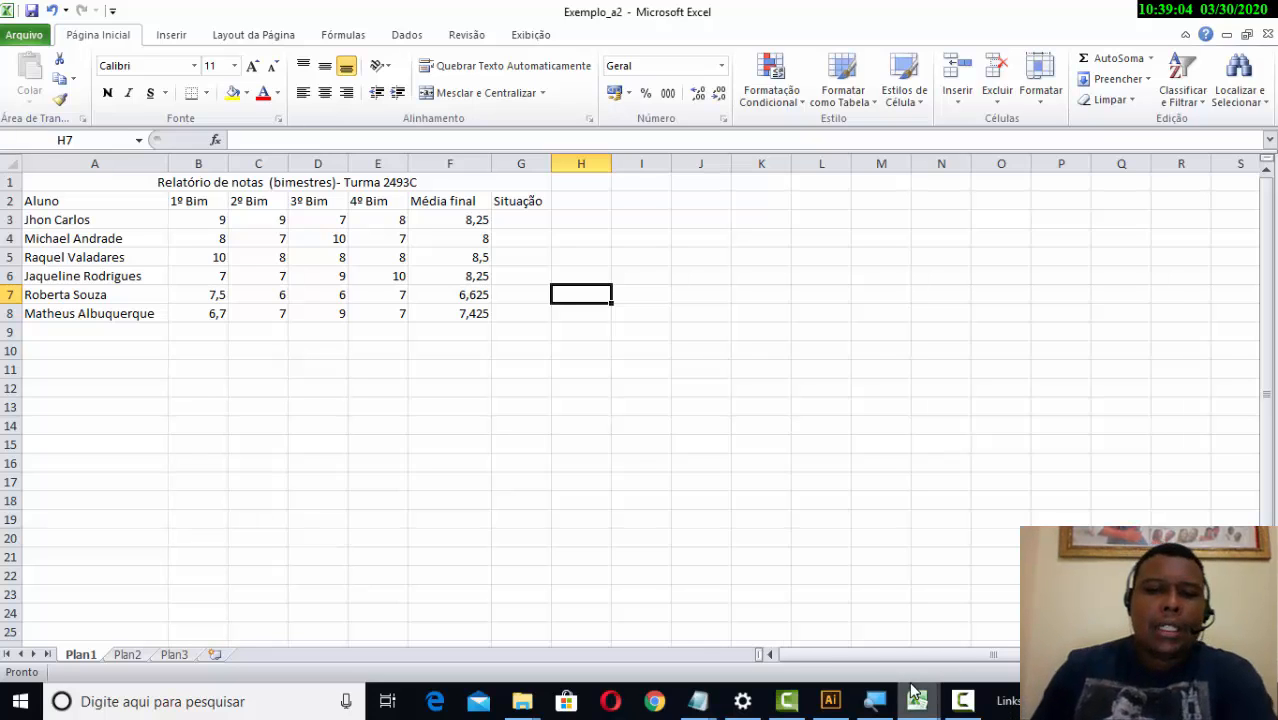
click(874, 702)
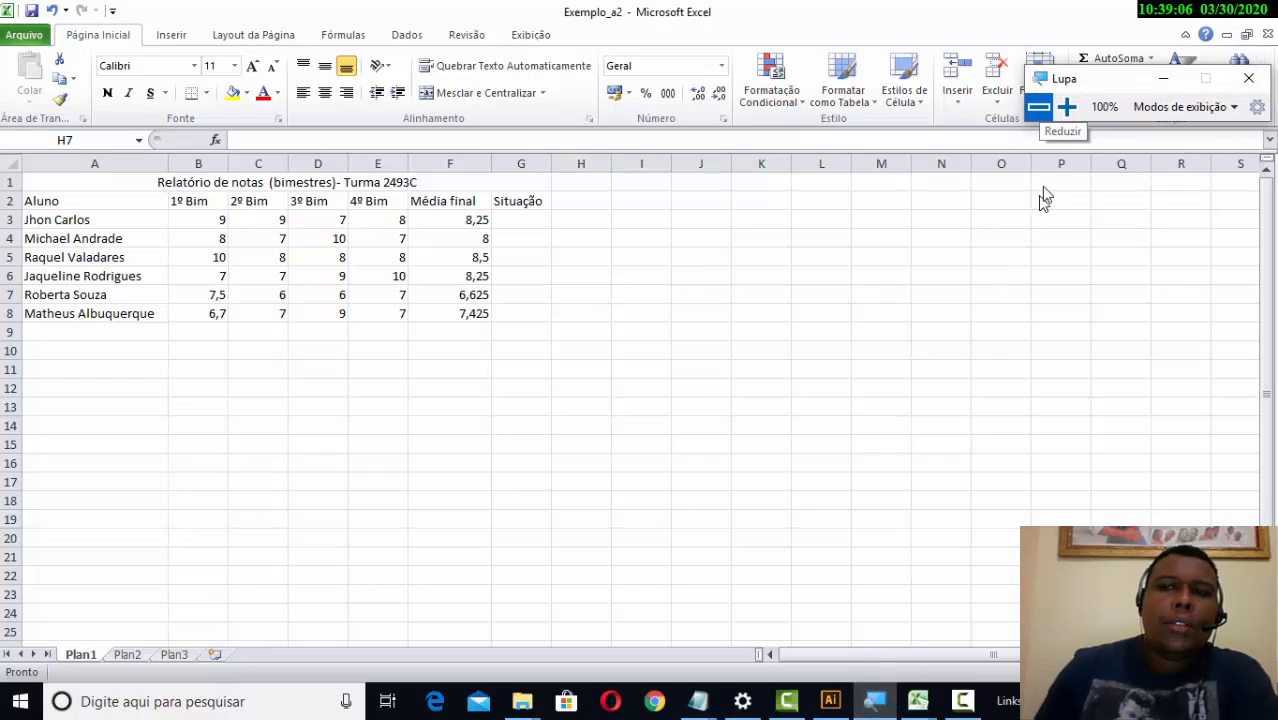
click(1059, 128)
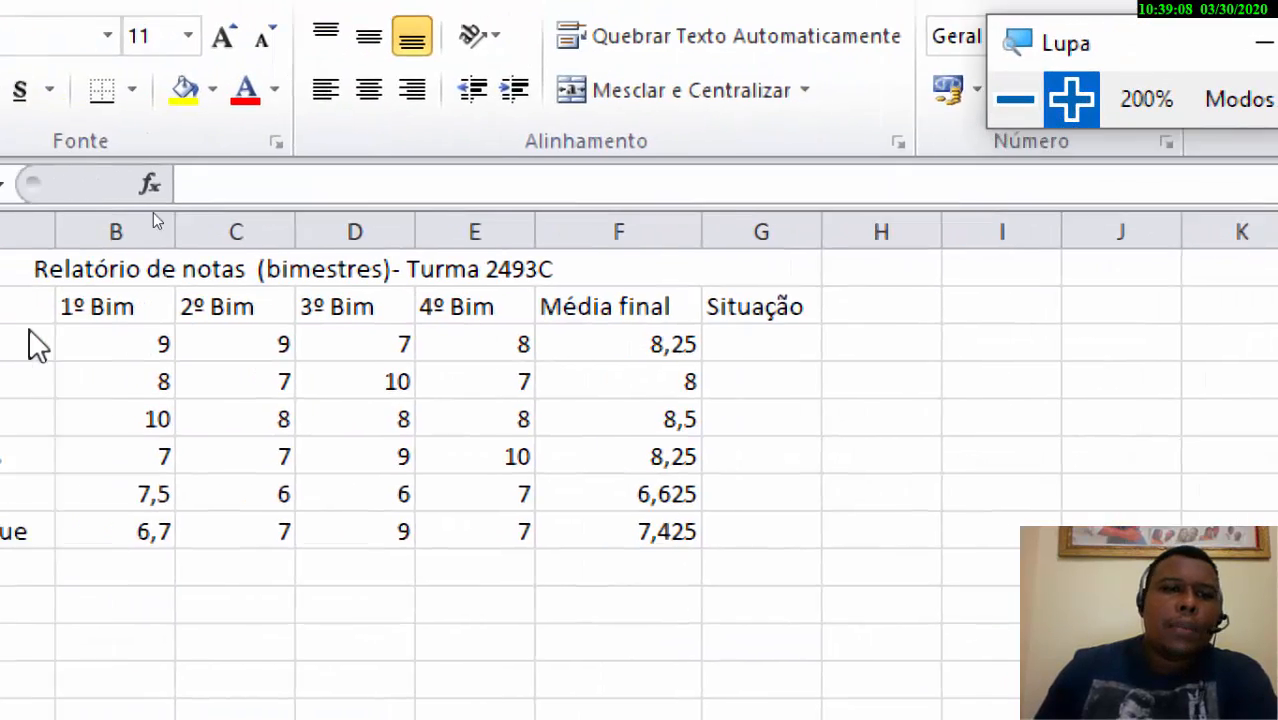
click(1005, 97)
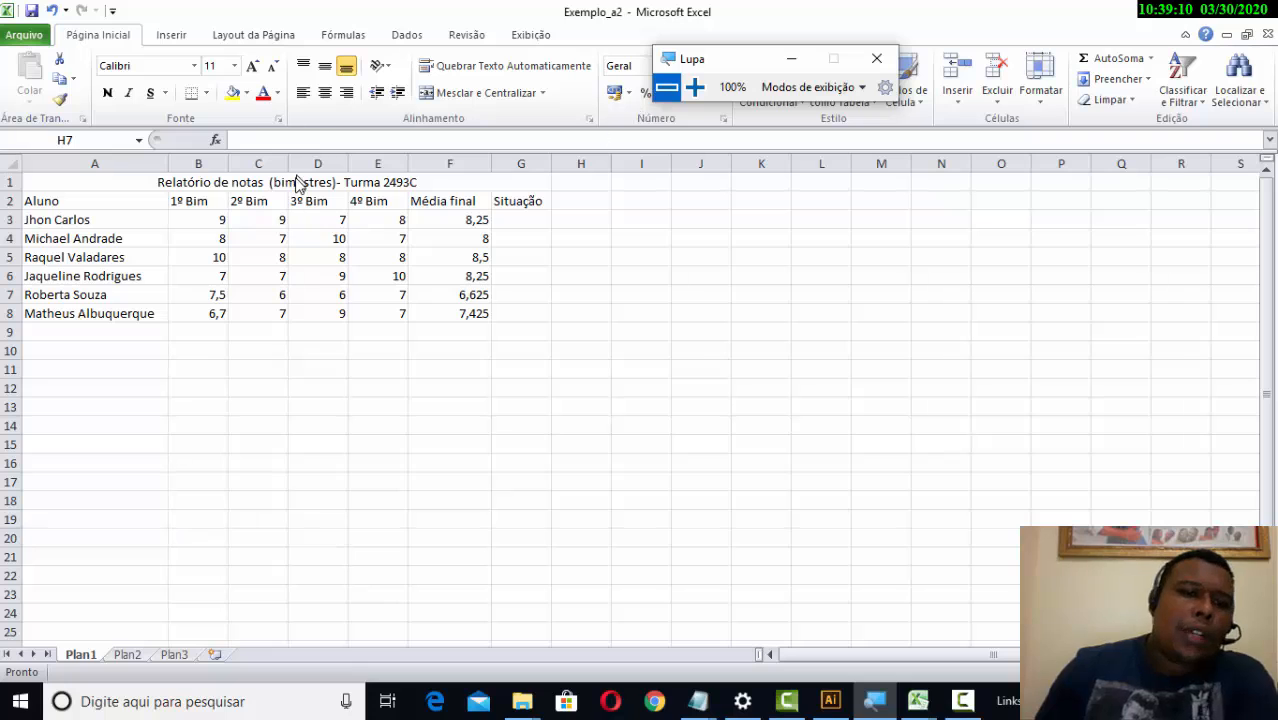
- Begin a SE formula in cell G3 with the logical test F3>=7, continuing up to the value-if-true argument
click(581, 294)
scroll(1057, 524, up, 3)
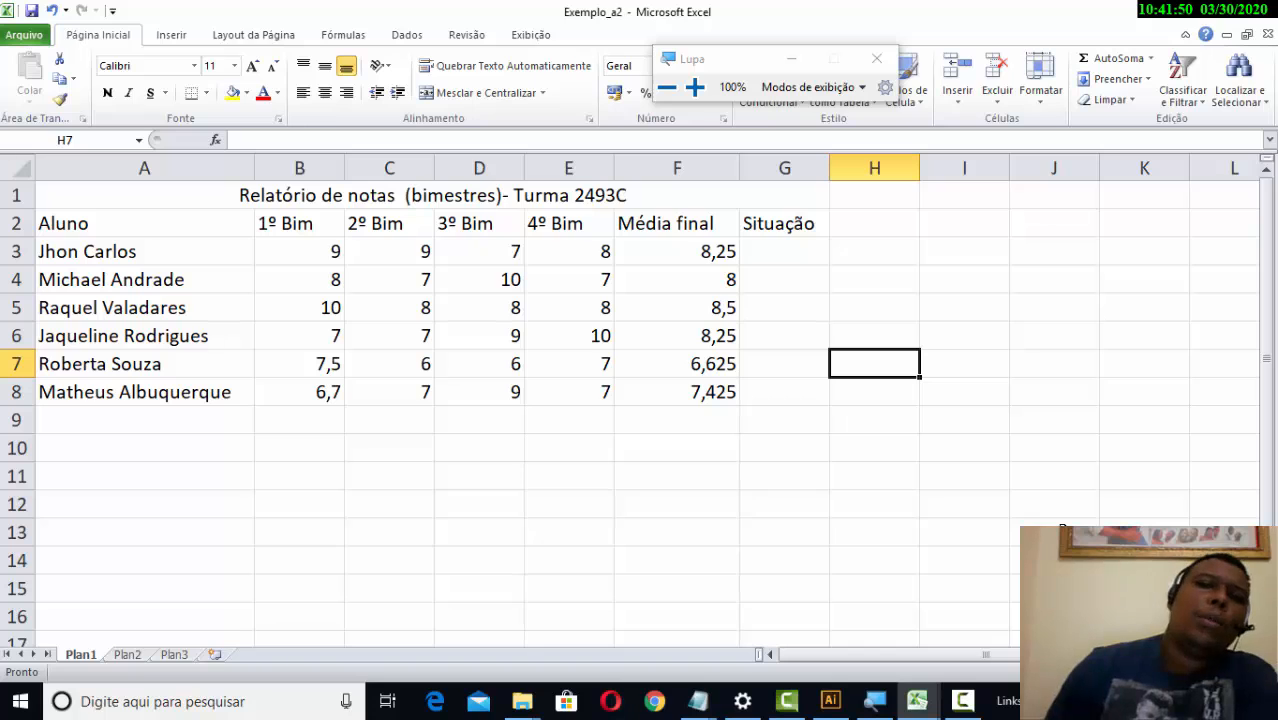
click(817, 253)
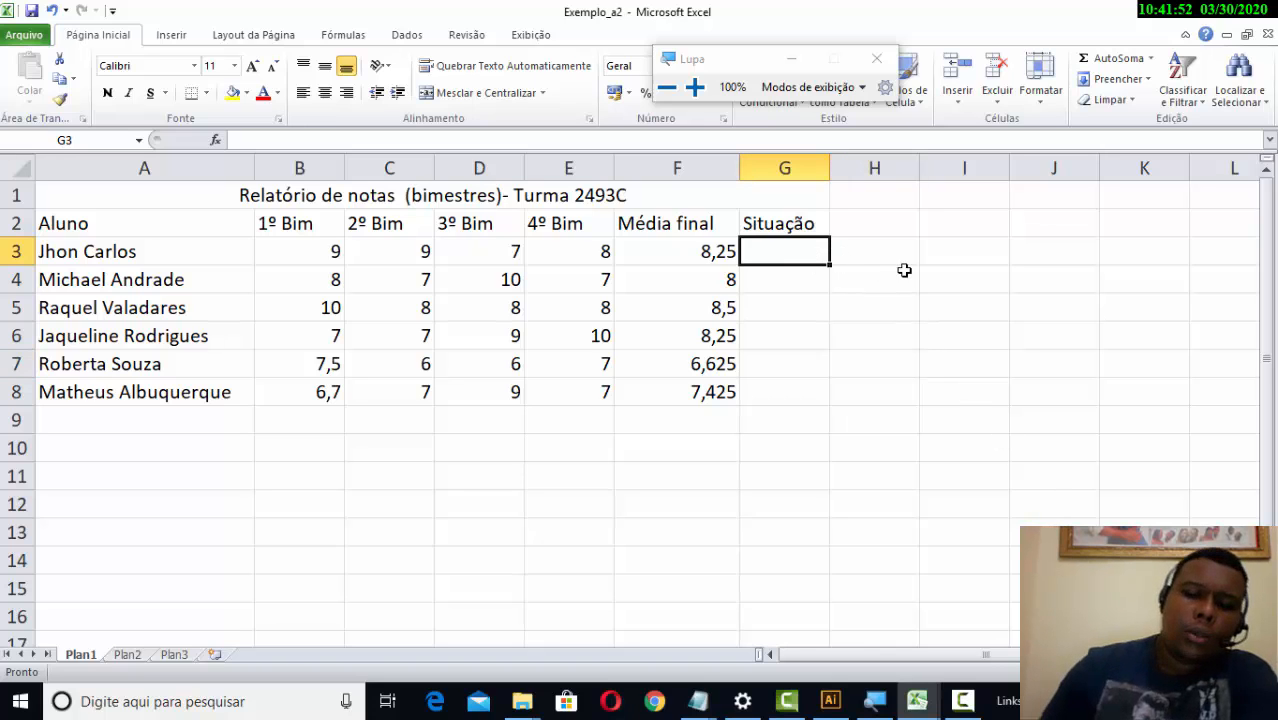
text(=se)
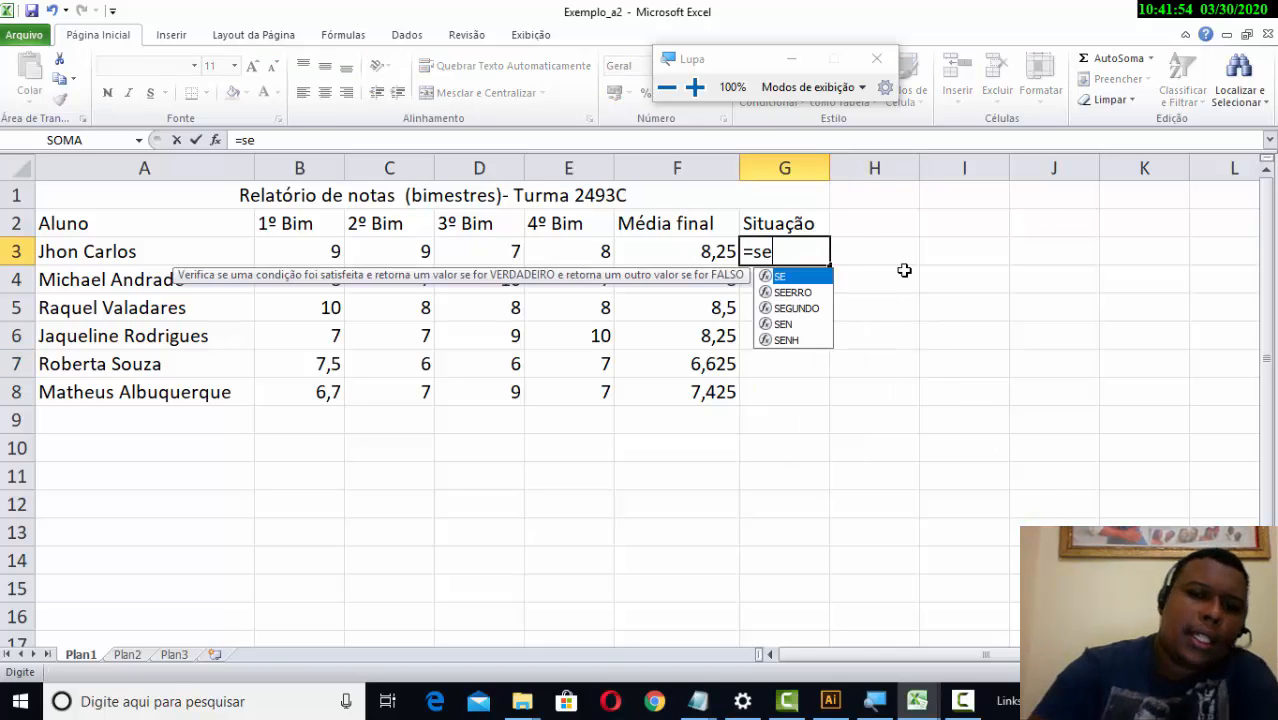
text(()
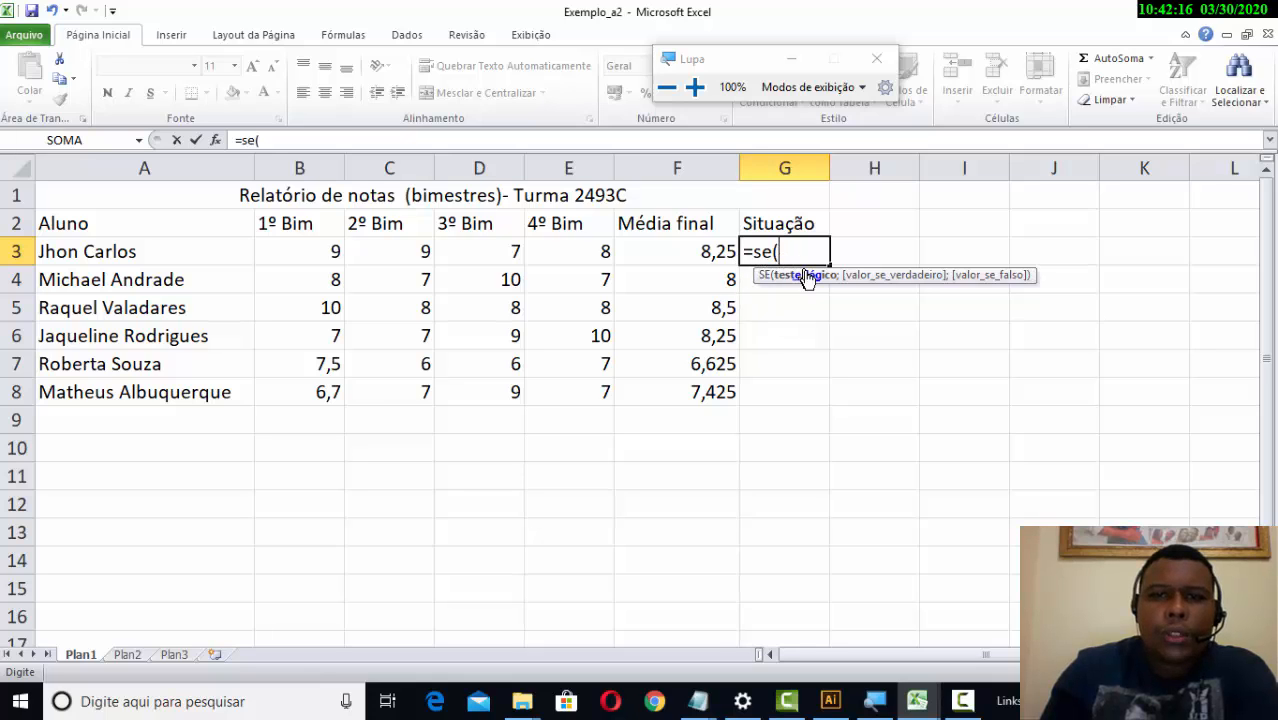
click(677, 251)
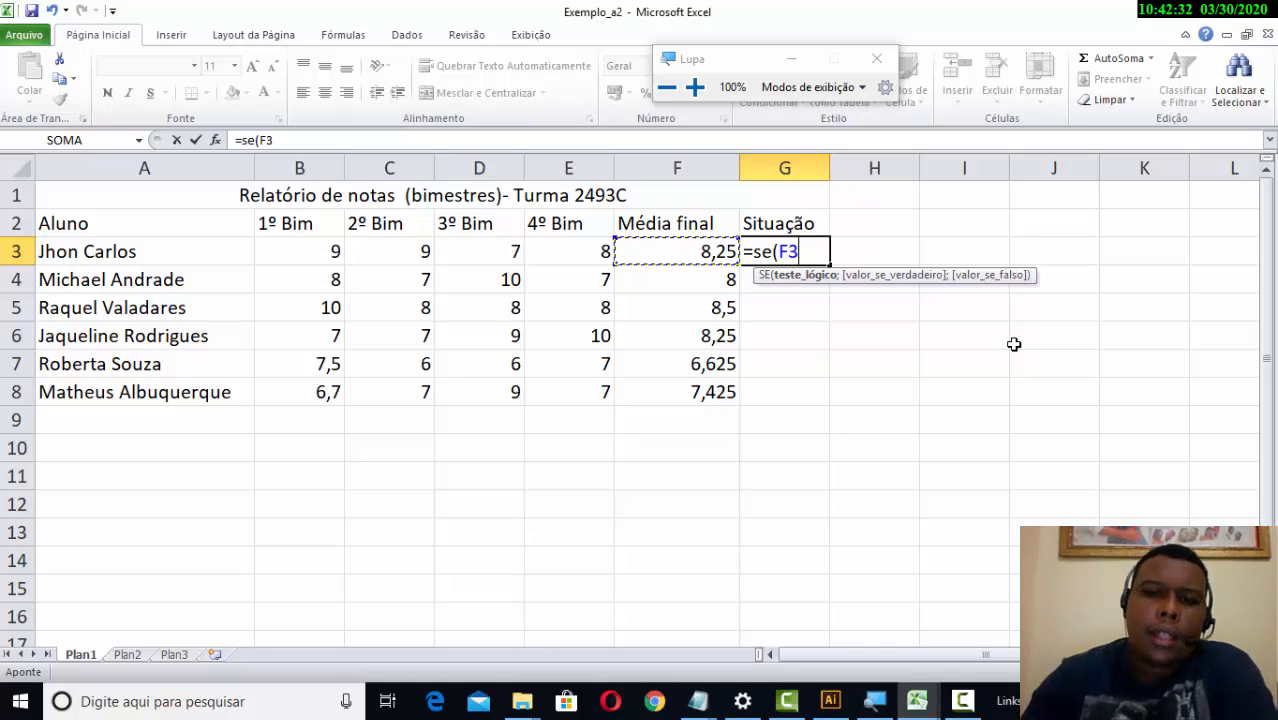
text(>=)
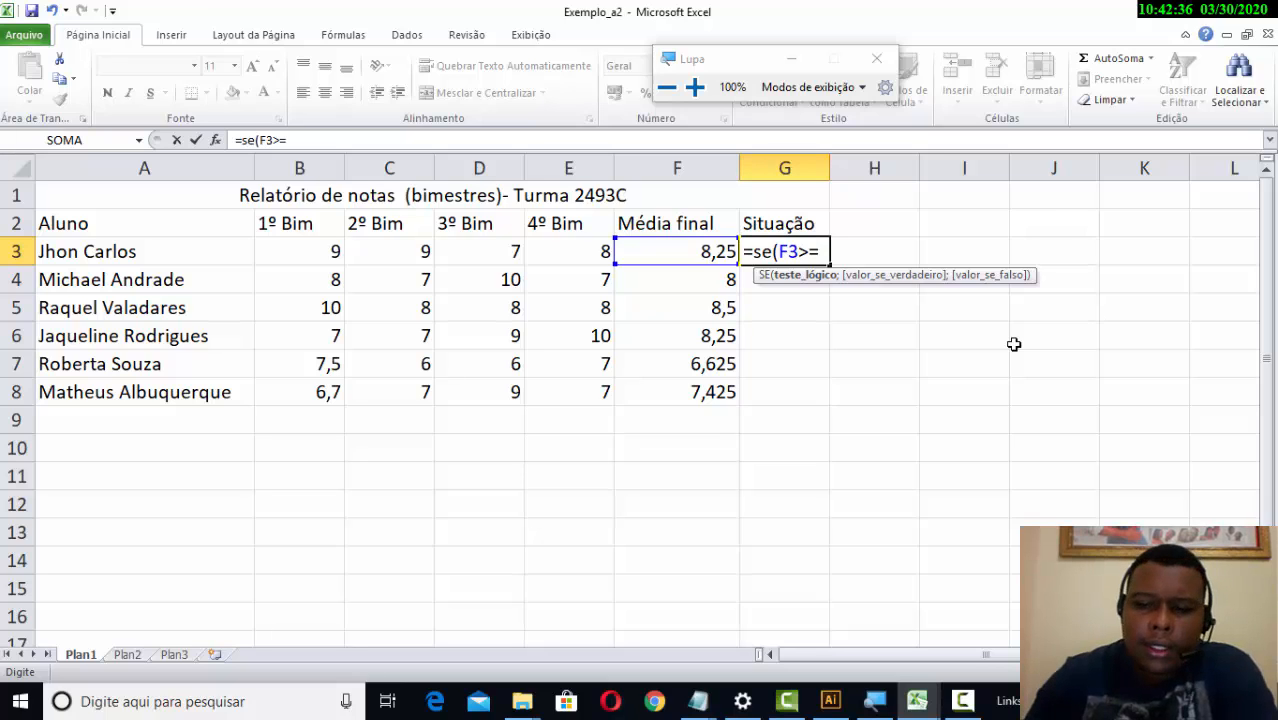
text(7)
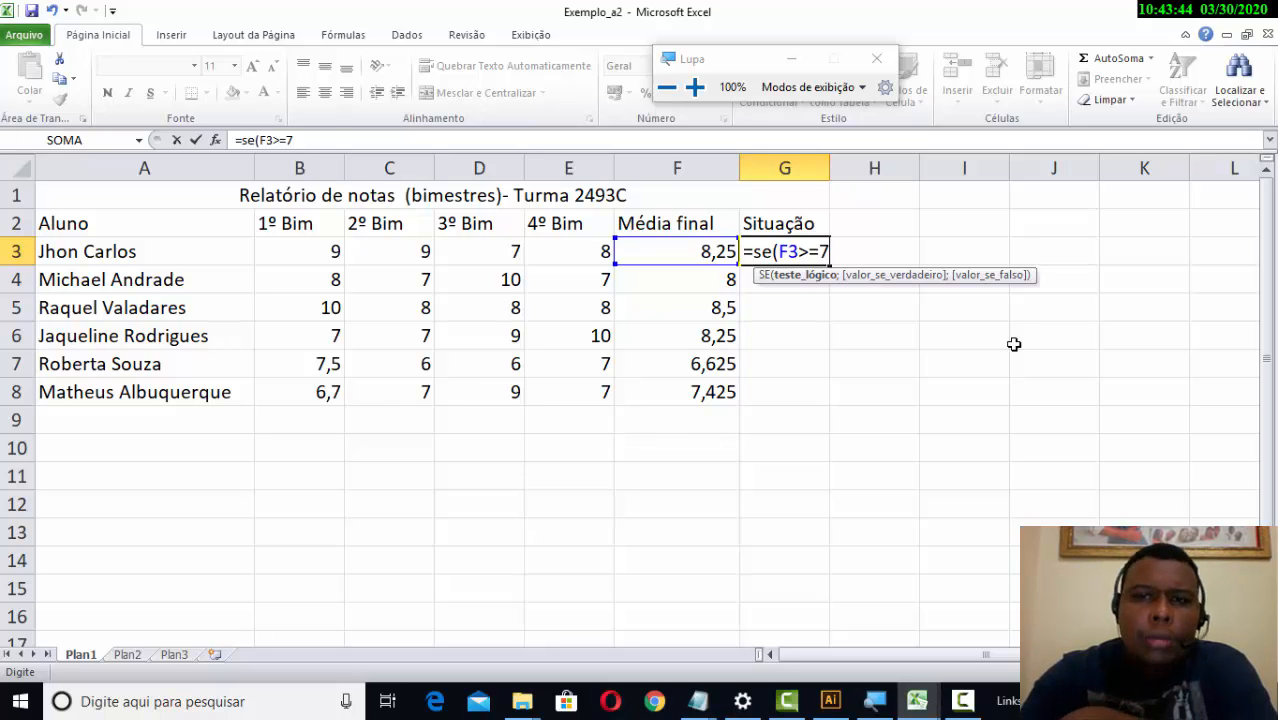
text(;)
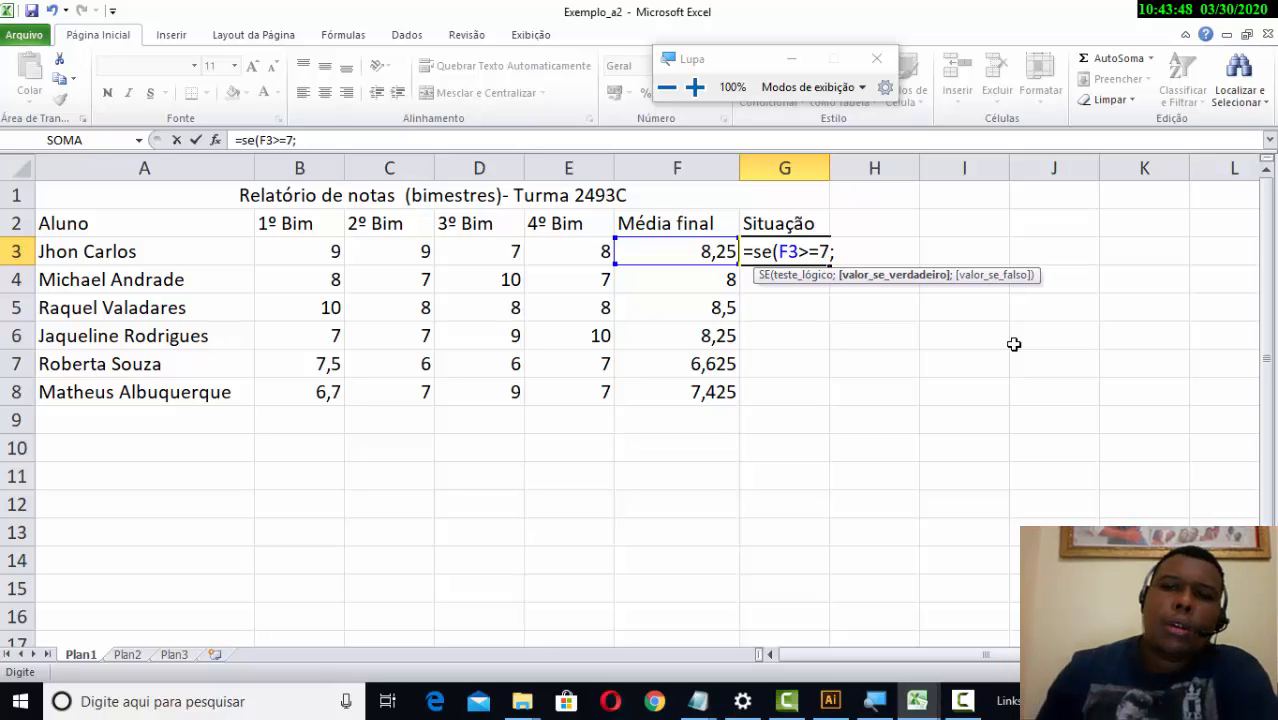
key(ctrl)
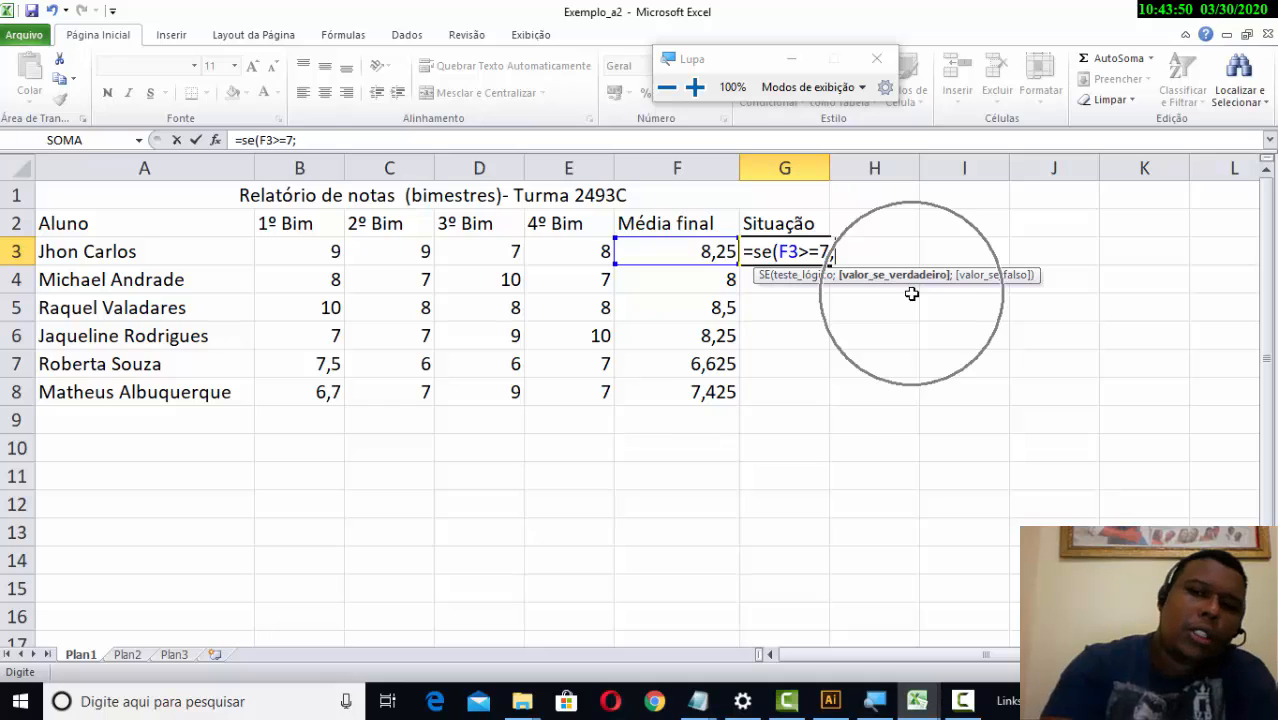
key(ctrl)
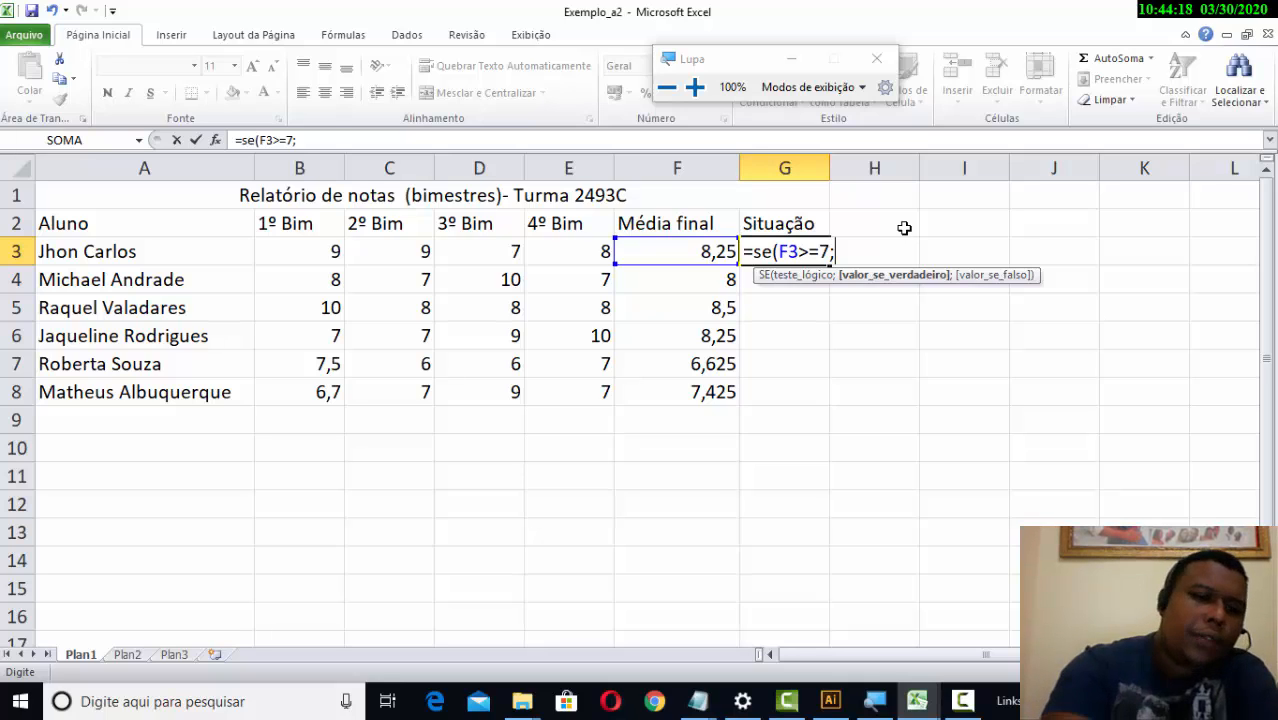
text(")
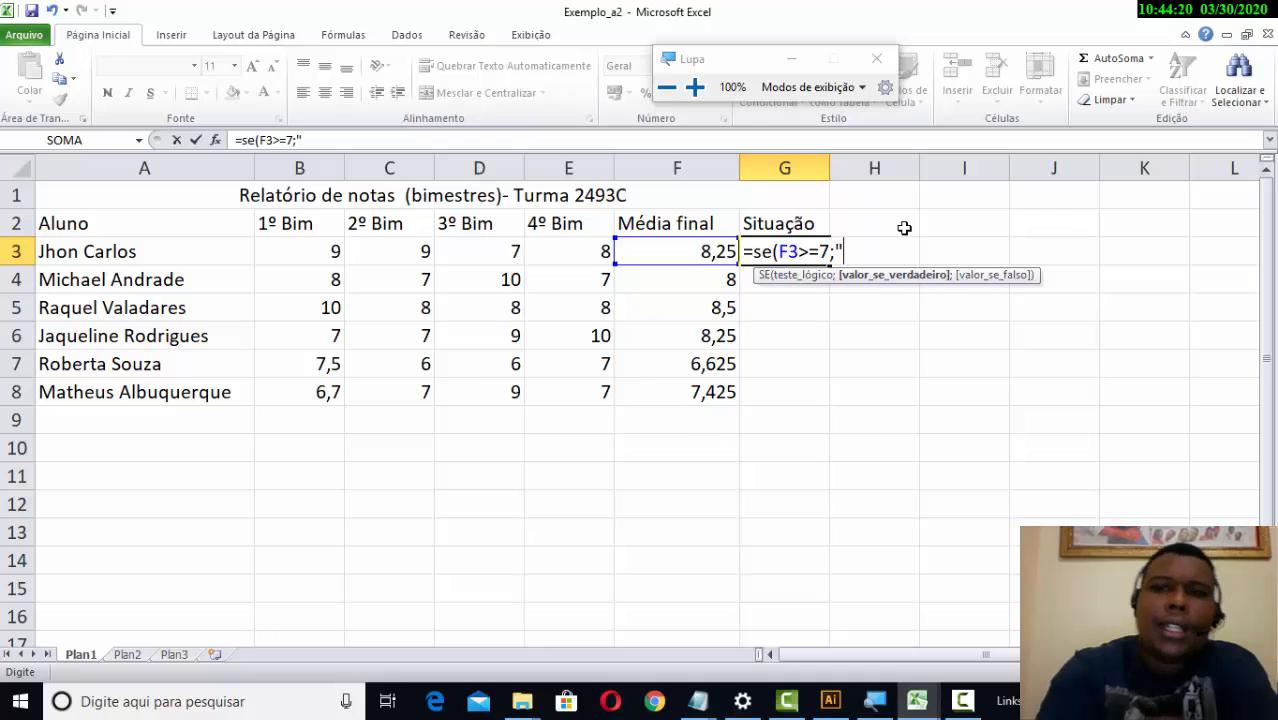
key(BackSpace)
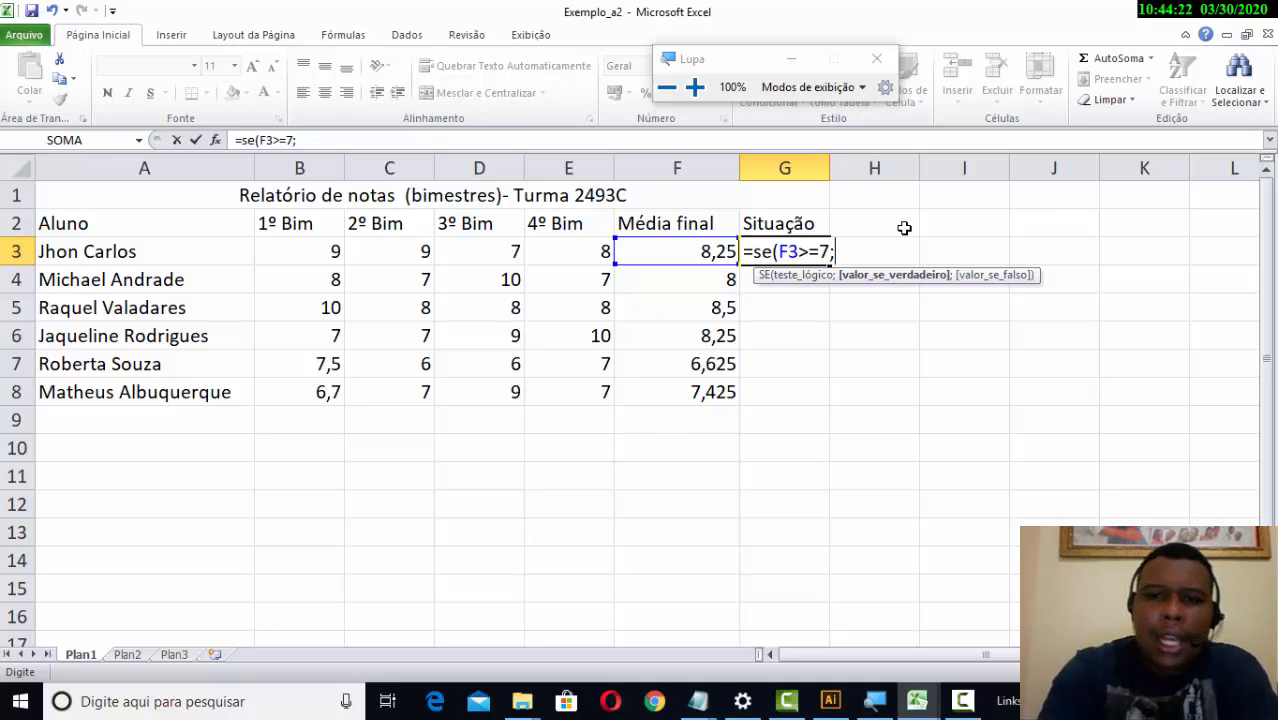
text(')
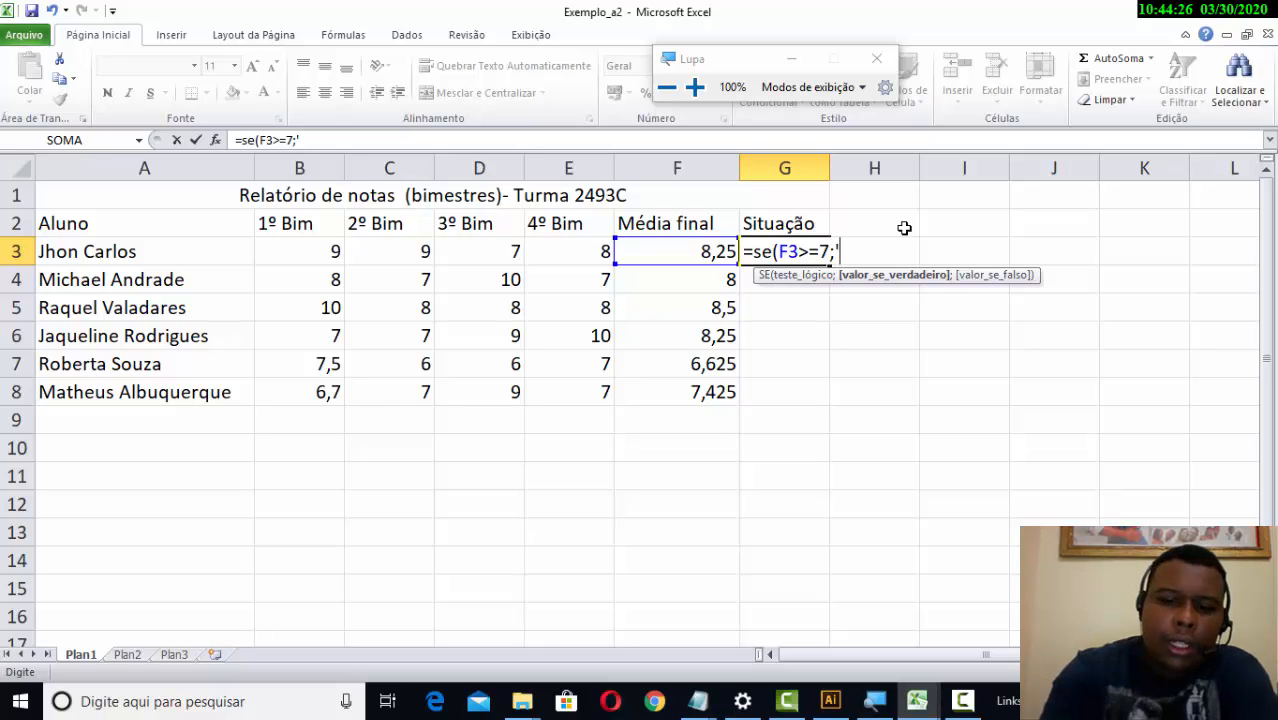
key(BackSpace)
text(")
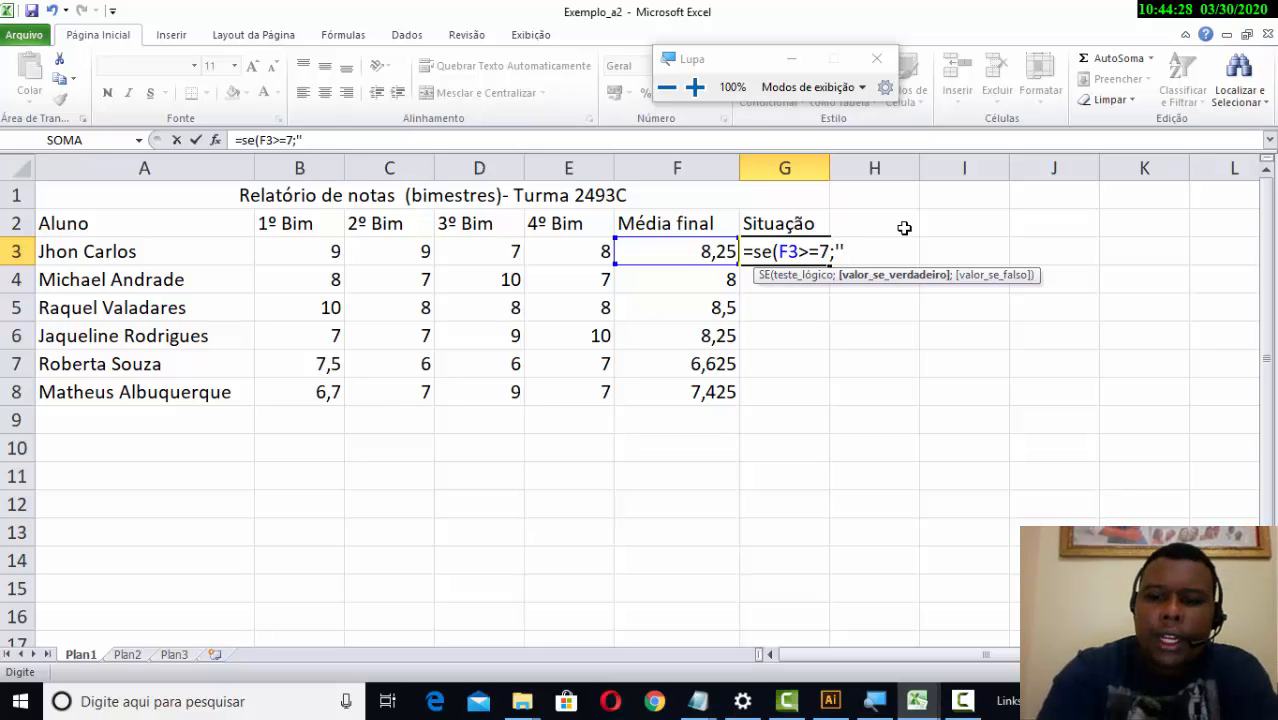
key(BackSpace)
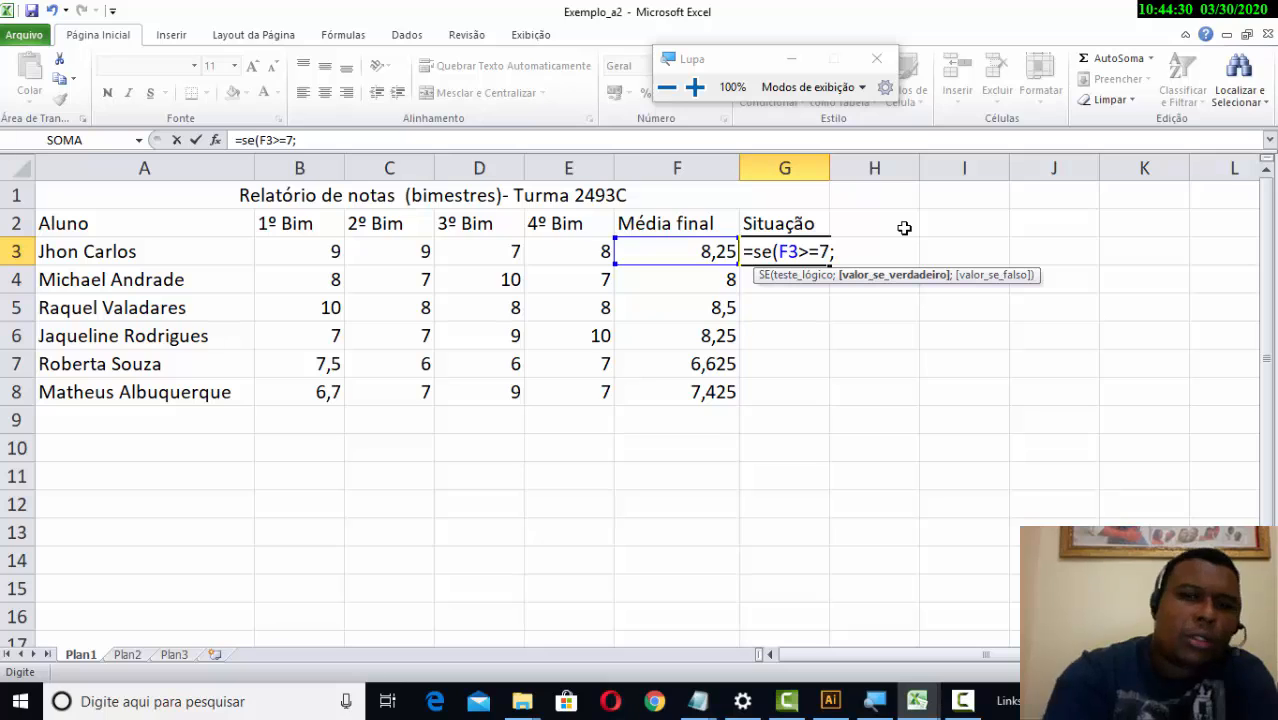
- Add "Aprovado" in double quotes as the formula's value-if-true, and start the value-if-false argument with an opening quote
text(")
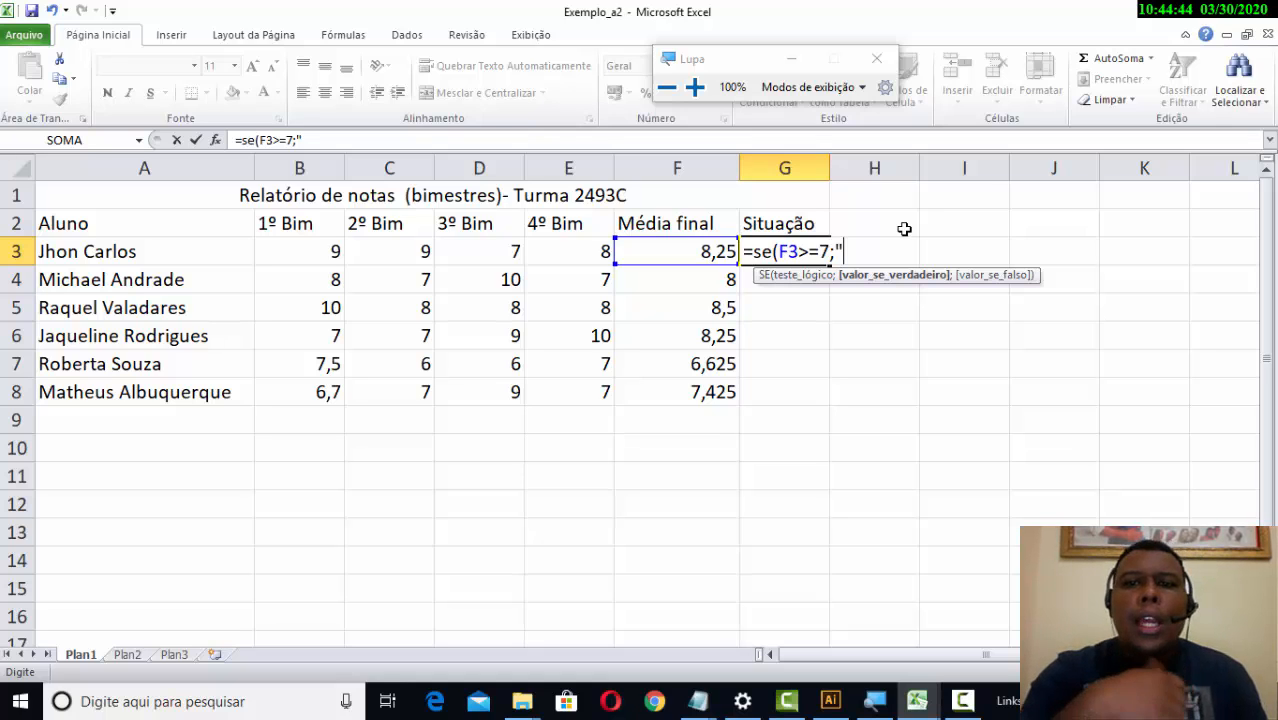
text(App)
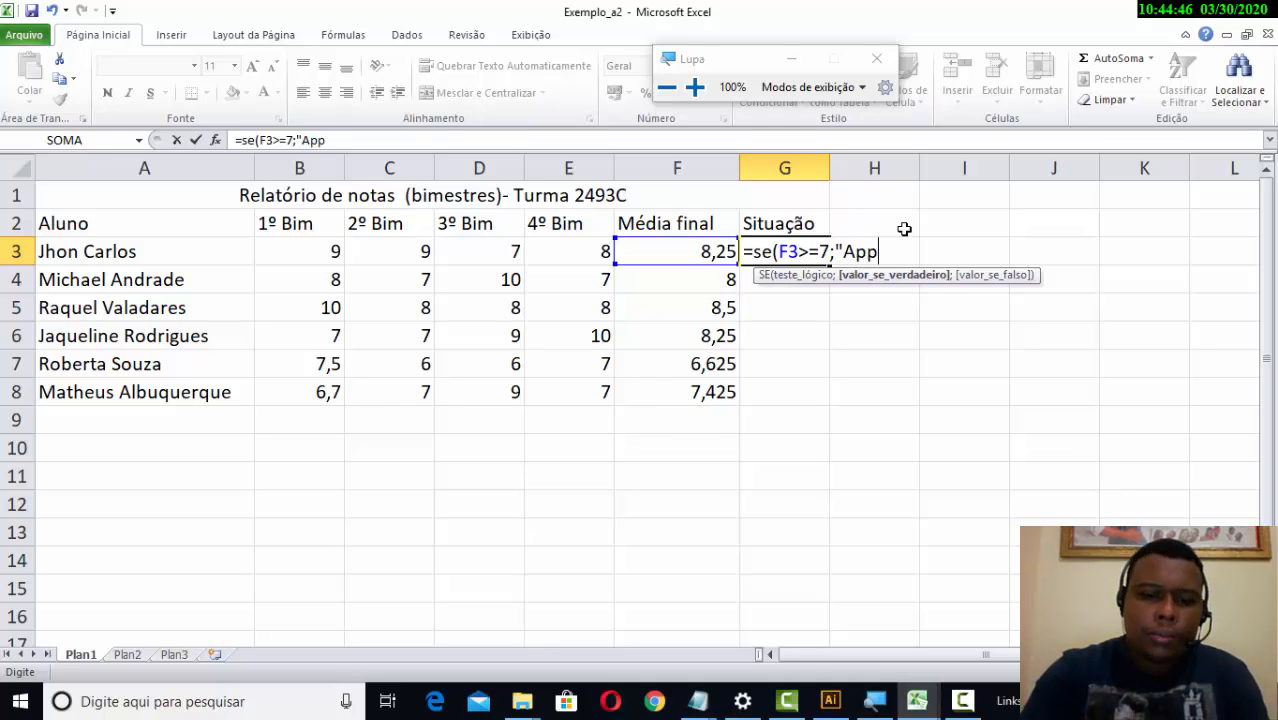
key(BackSpace)
text(rovado)
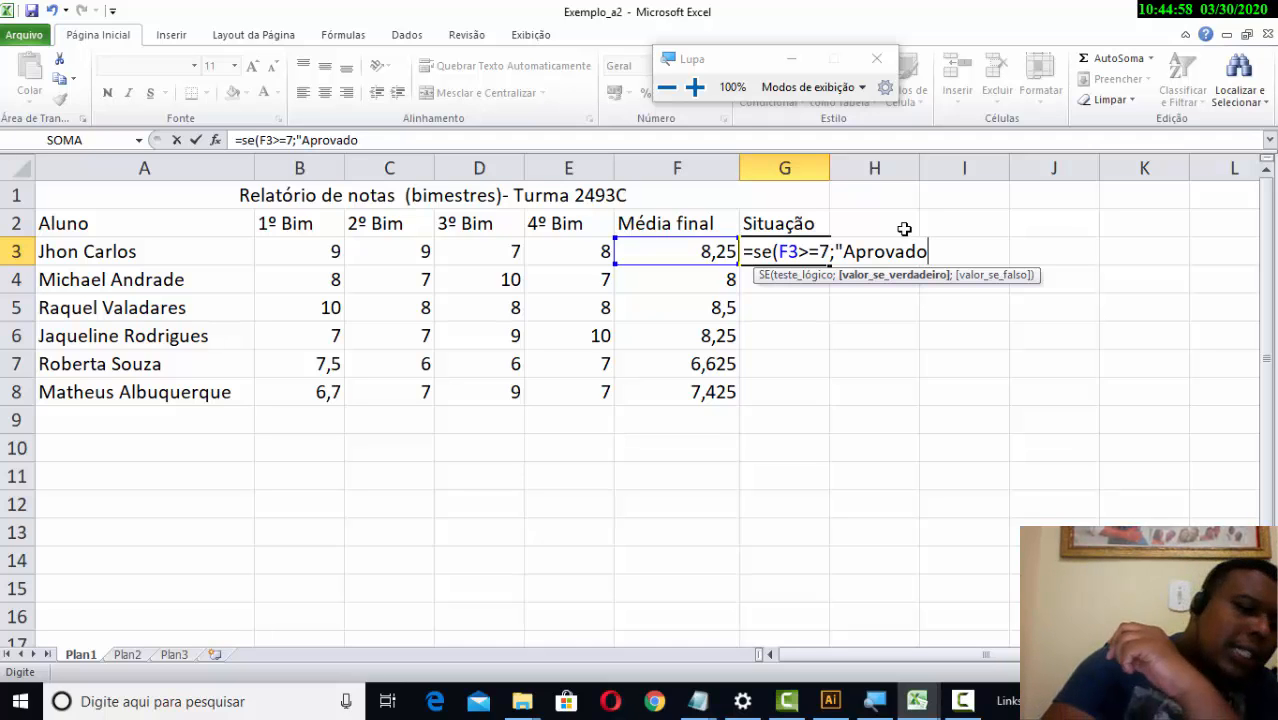
text(")
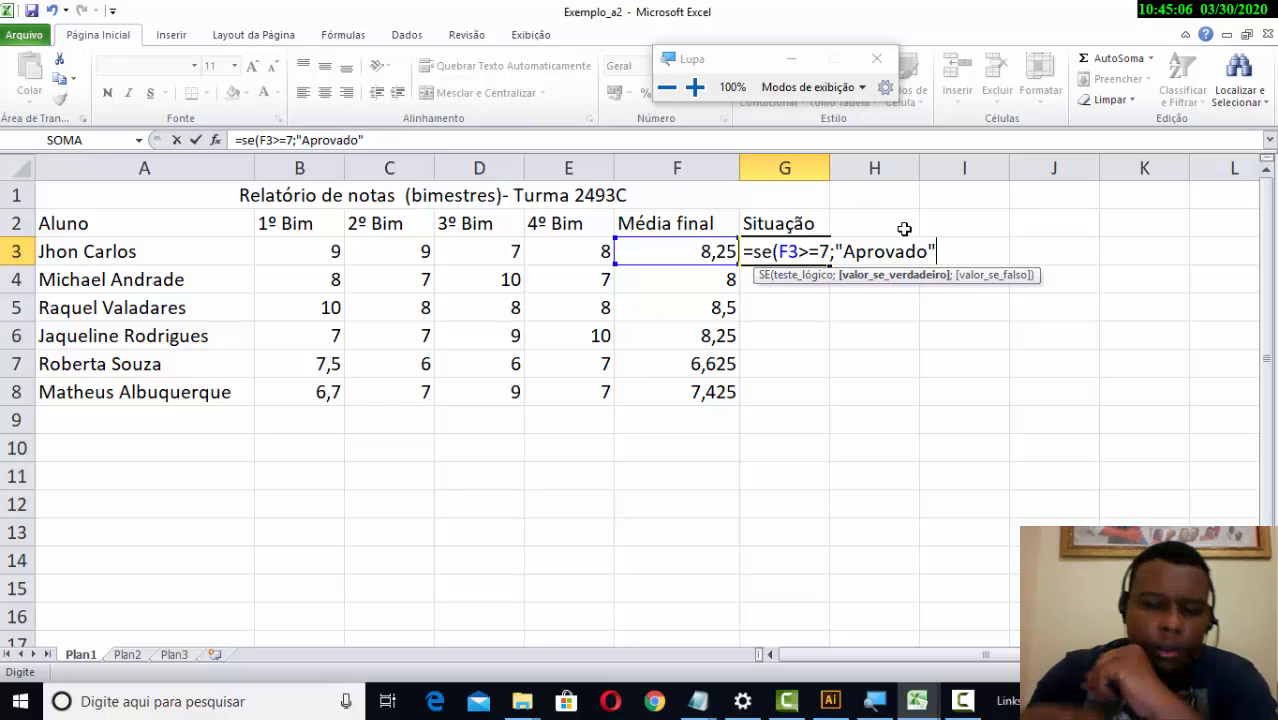
text(;)
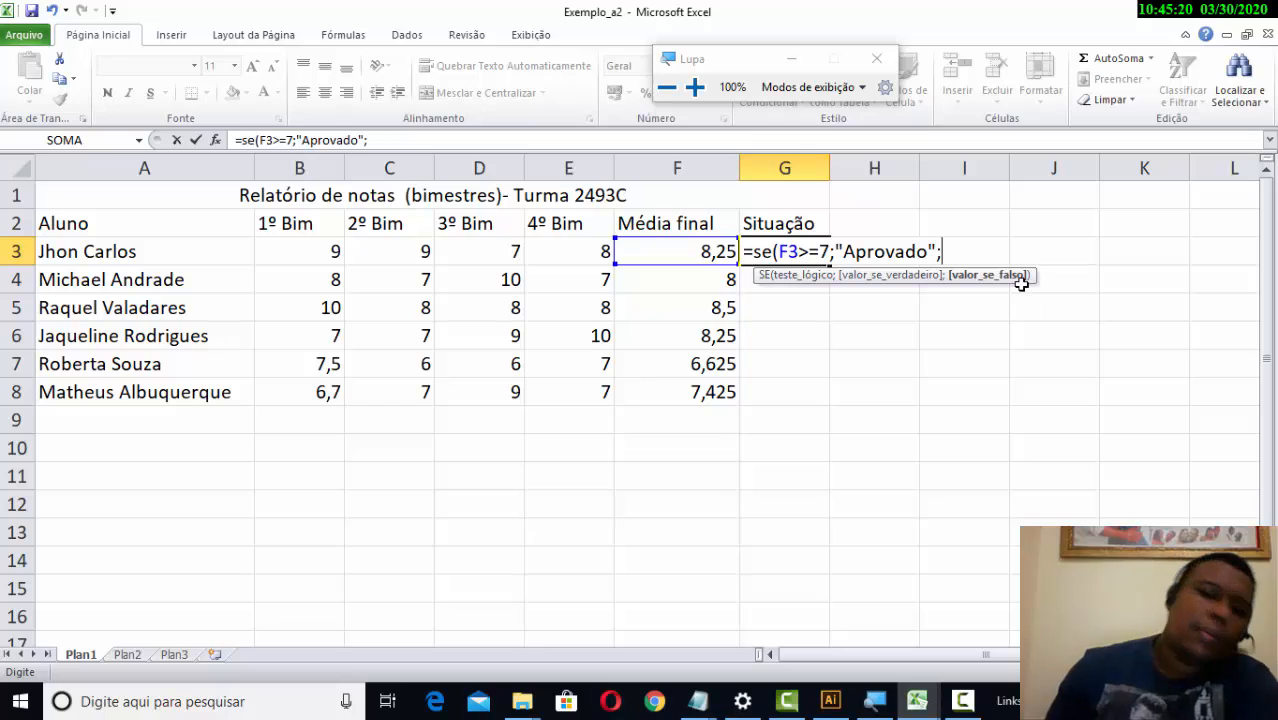
key(ctrl)
key(ctrl)
key(ctrl)
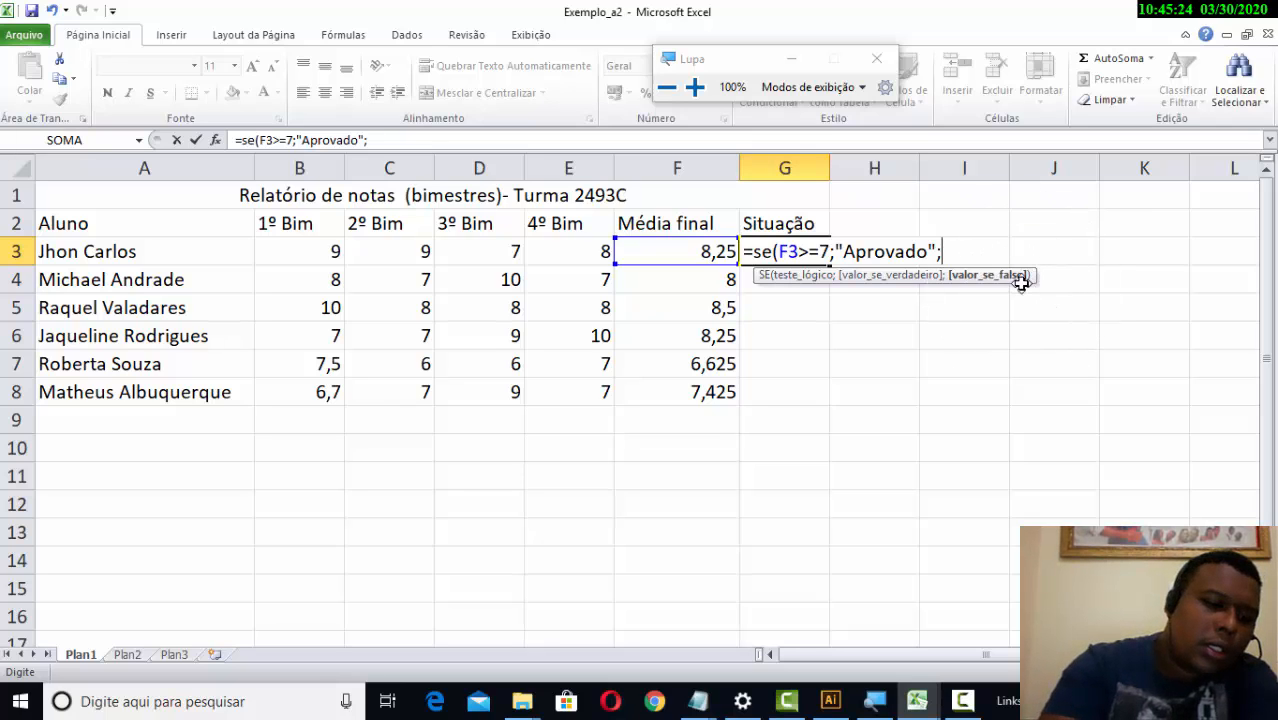
text(")
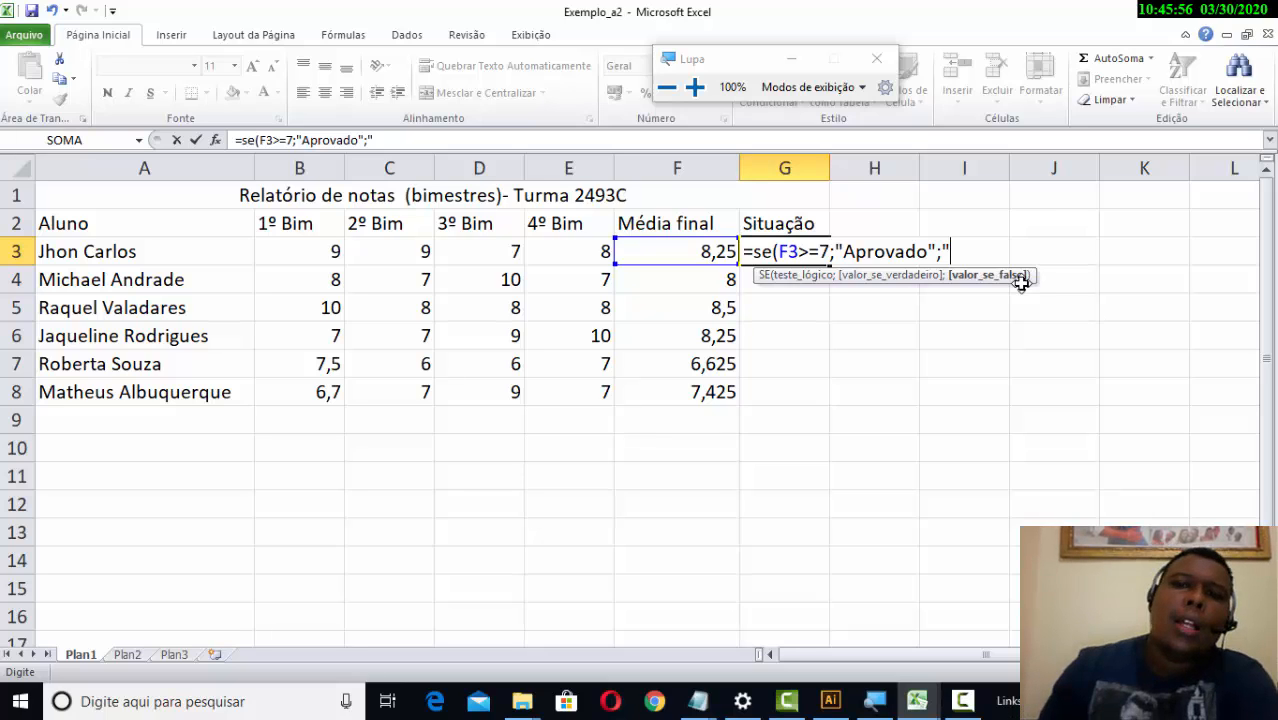
drag(809, 250, 803, 254)
click(810, 256)
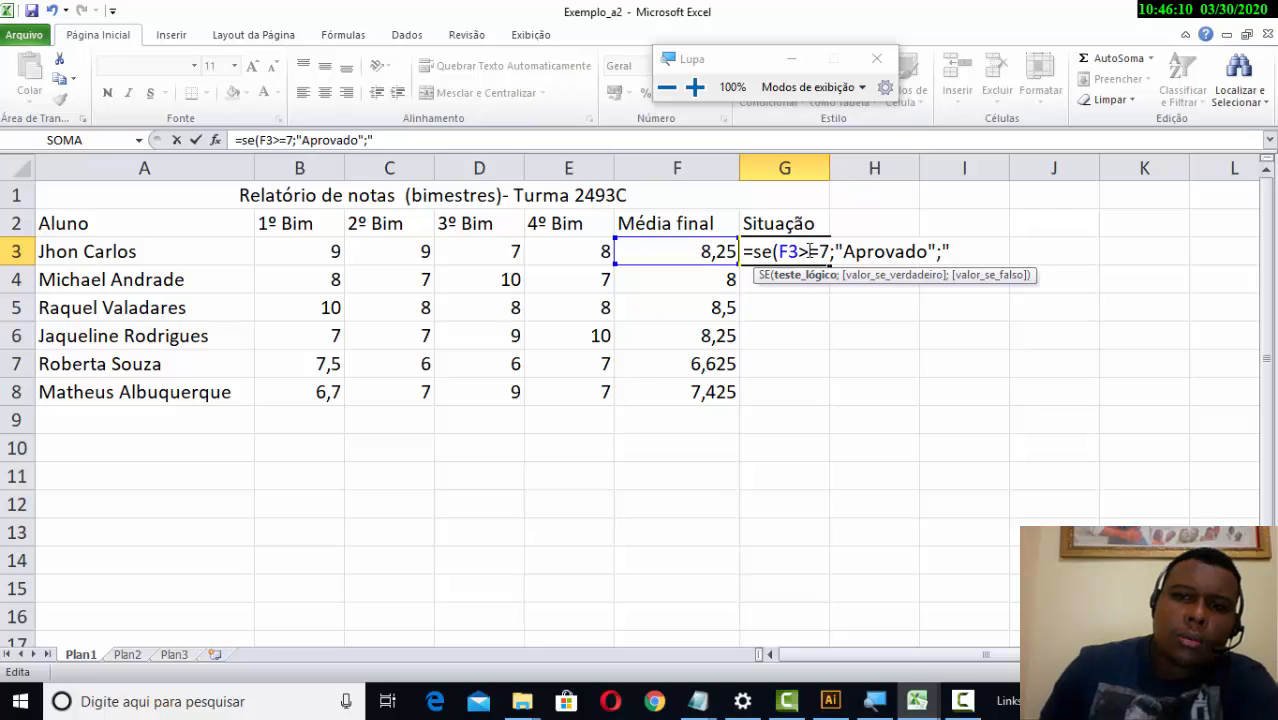
text(<)
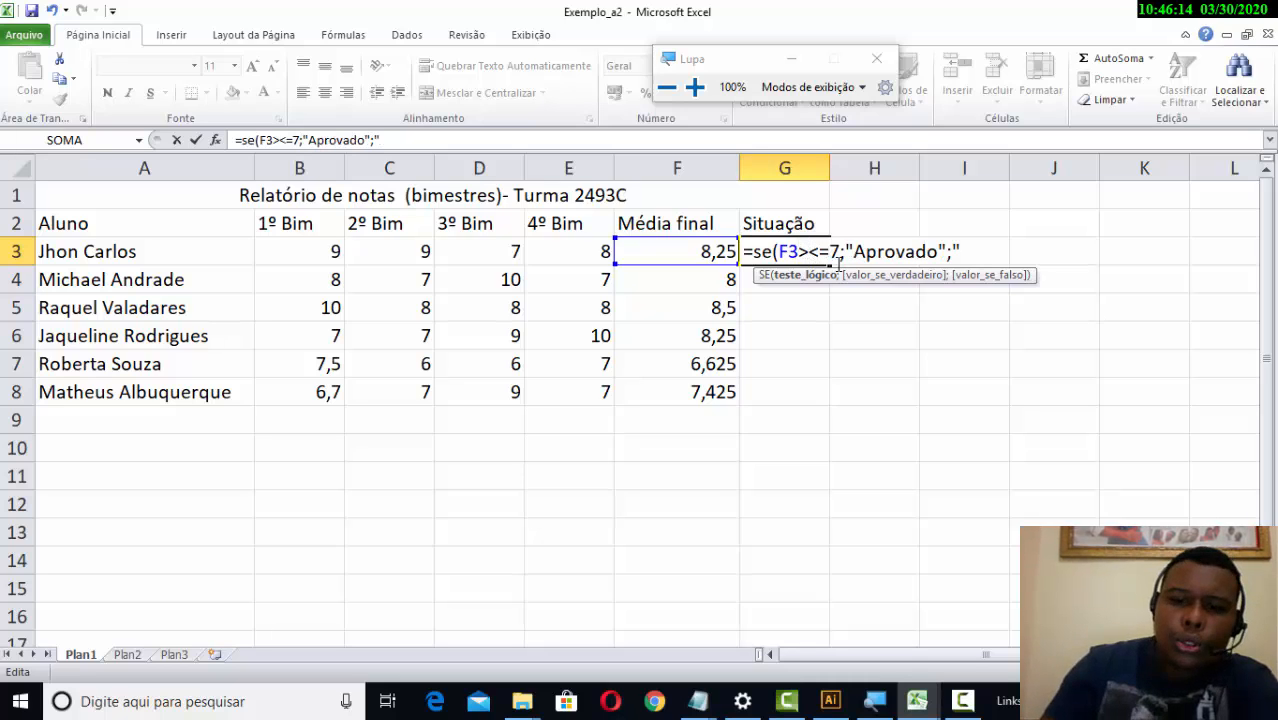
key(BackSpace)
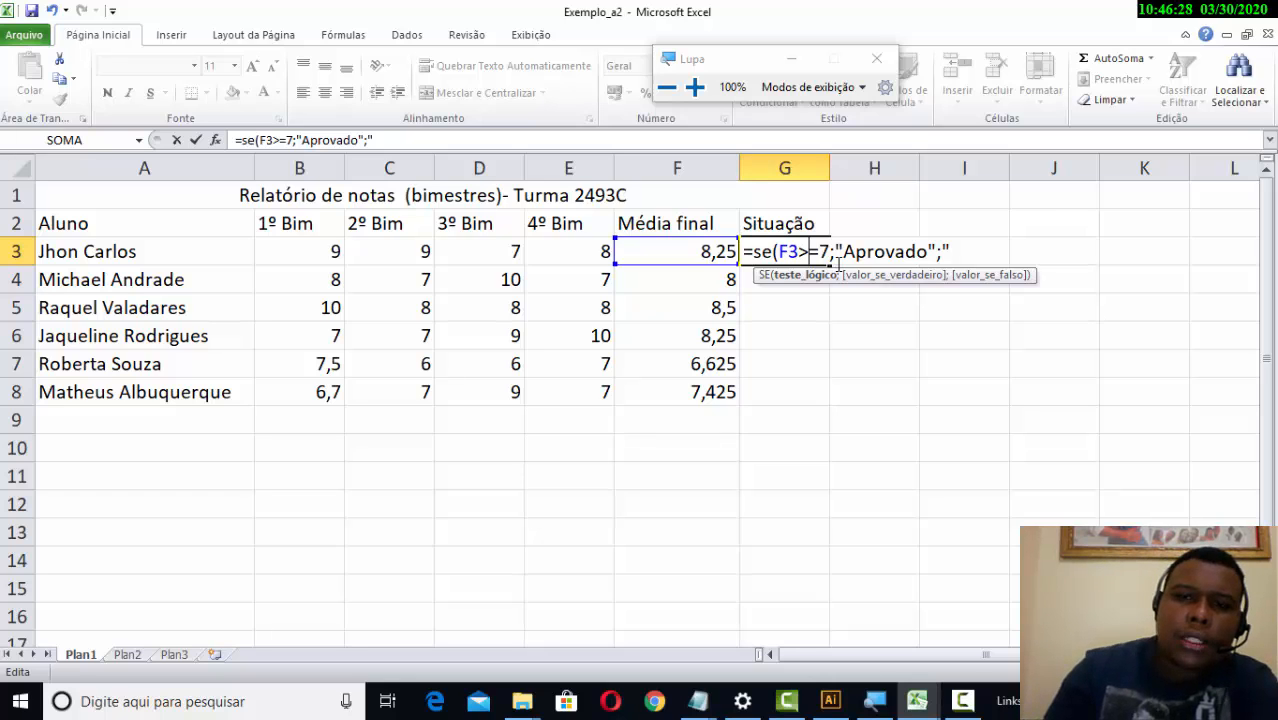
click(958, 249)
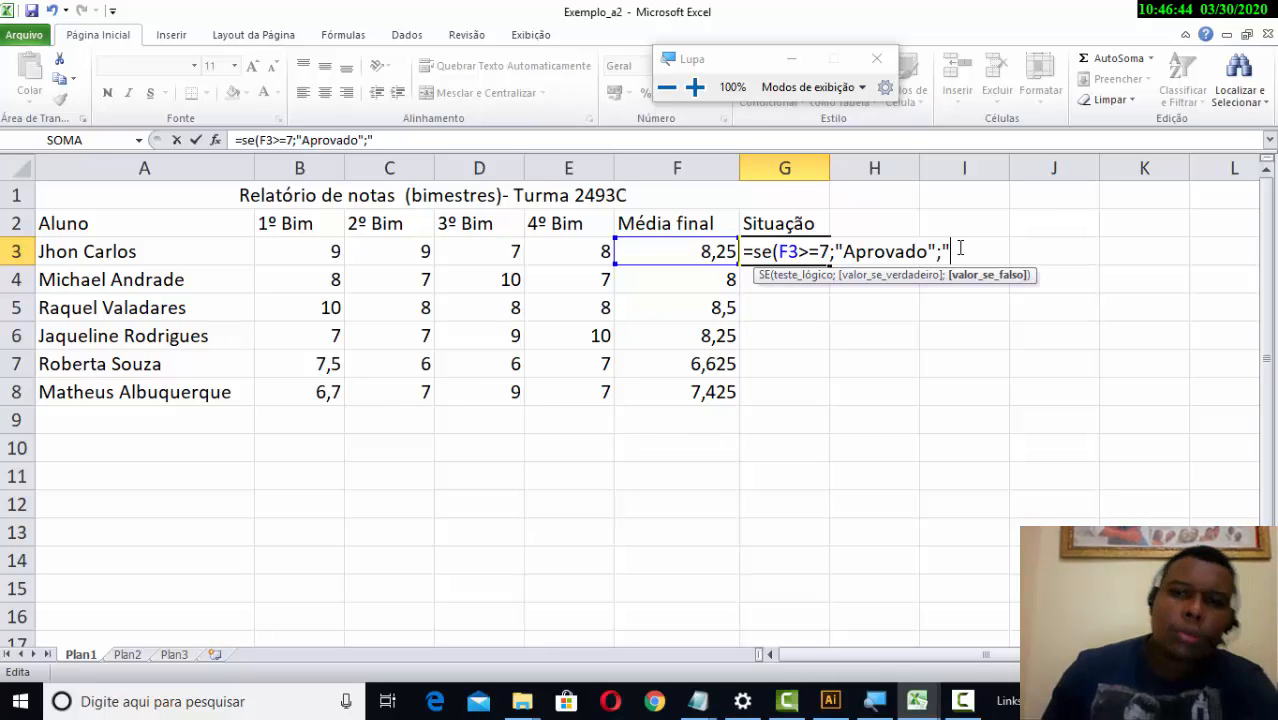
- Complete the quoted text "Reprovado" as the value-if-false argument of the G3 formula
text(R)
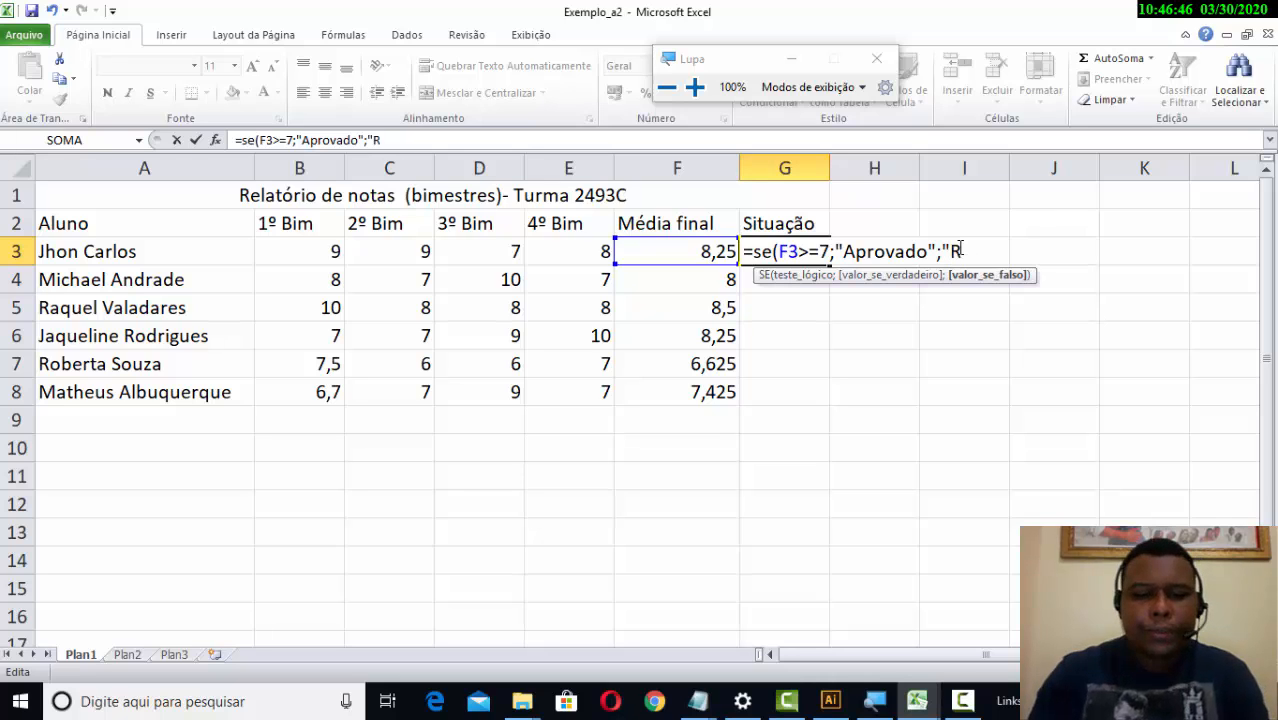
text(eprovado)
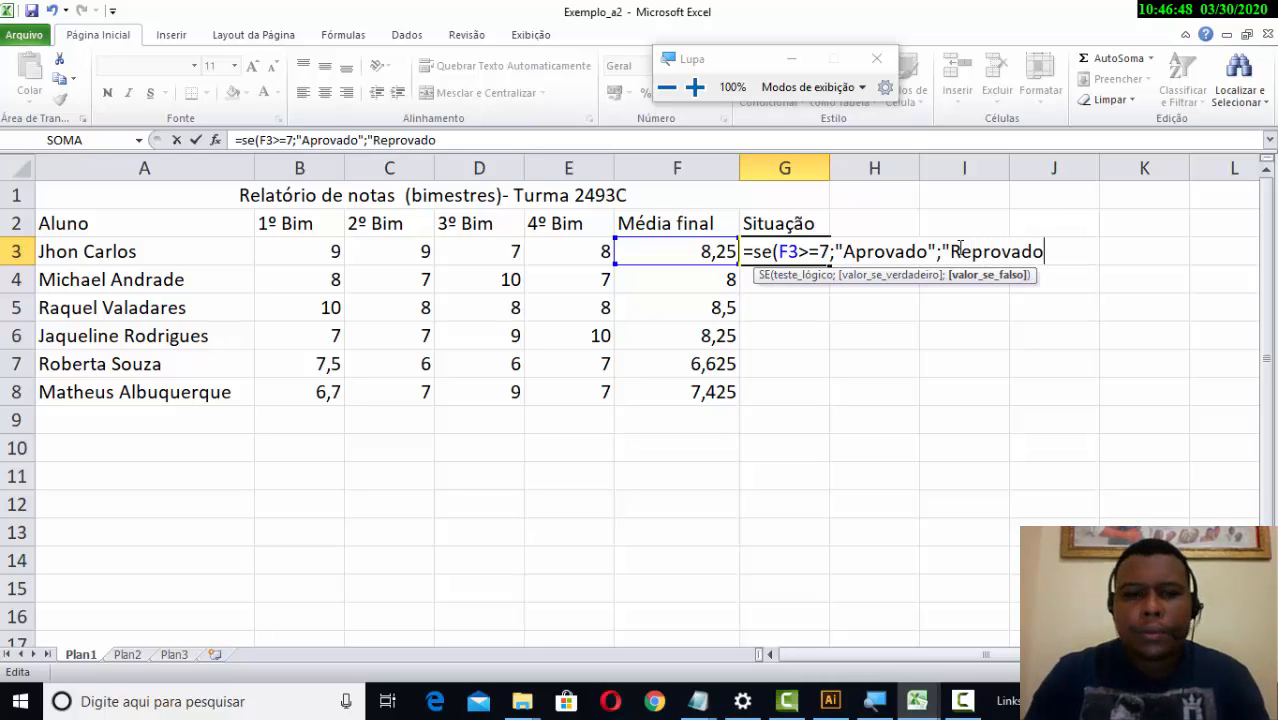
text(!)
key(BackSpace)
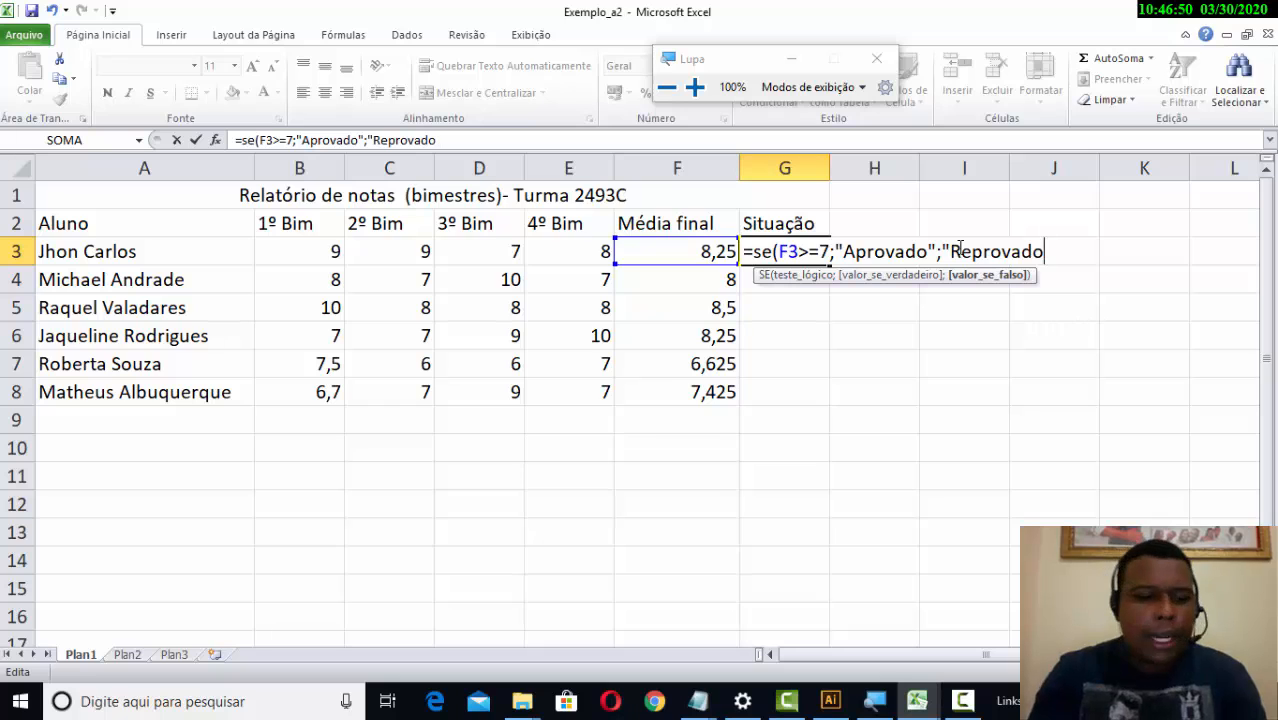
text(")
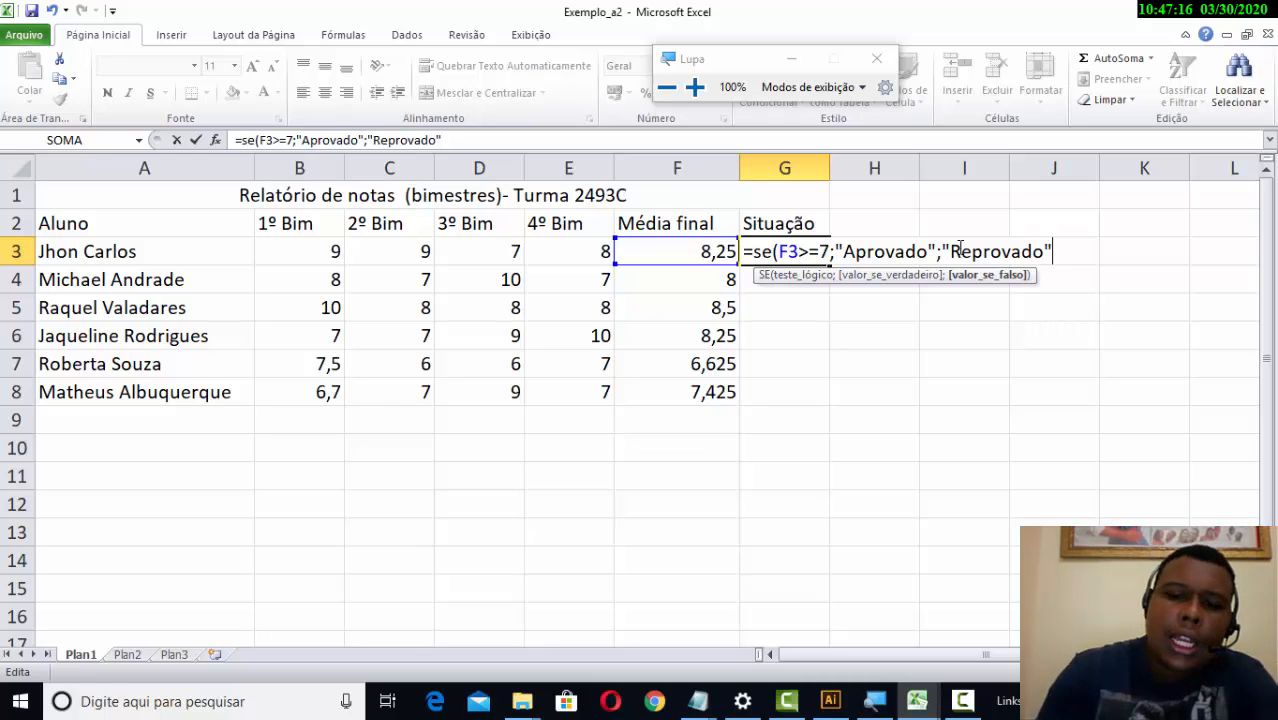
- Enter the SE formula in G3, then reopen the cell to check the end of the formula and close it unchanged
key(Return)
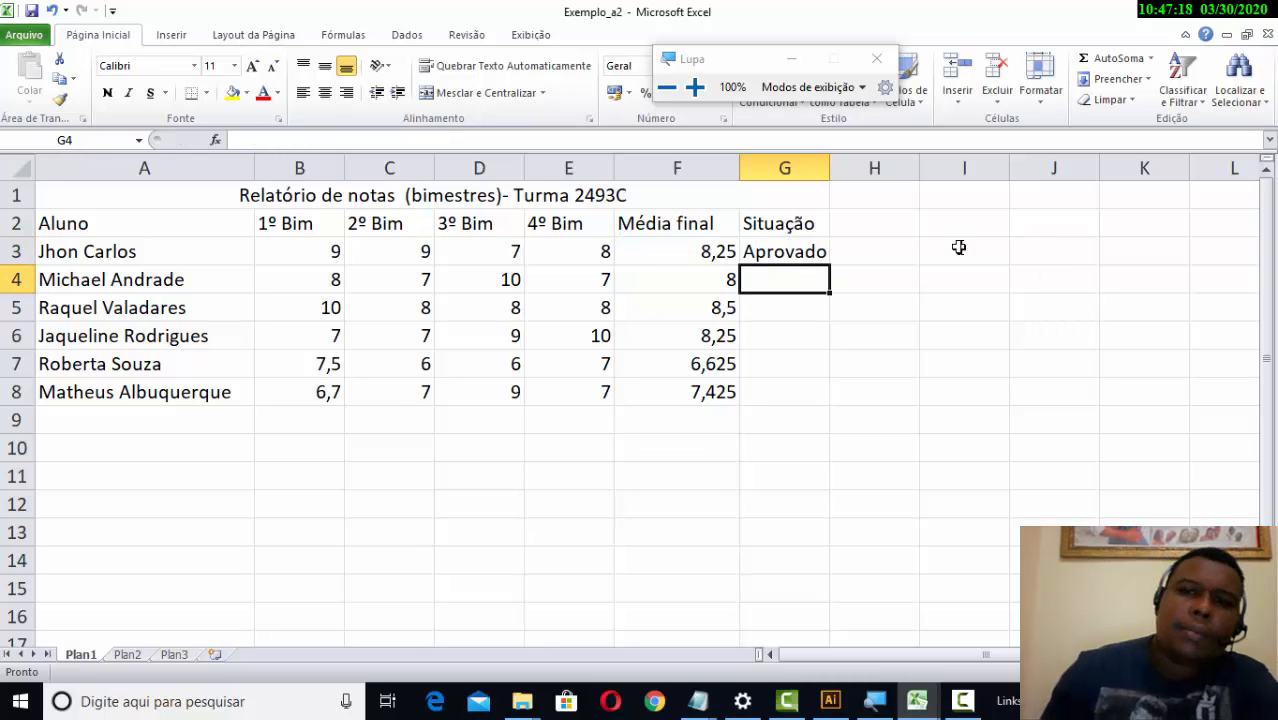
click(803, 252)
double_click(803, 252)
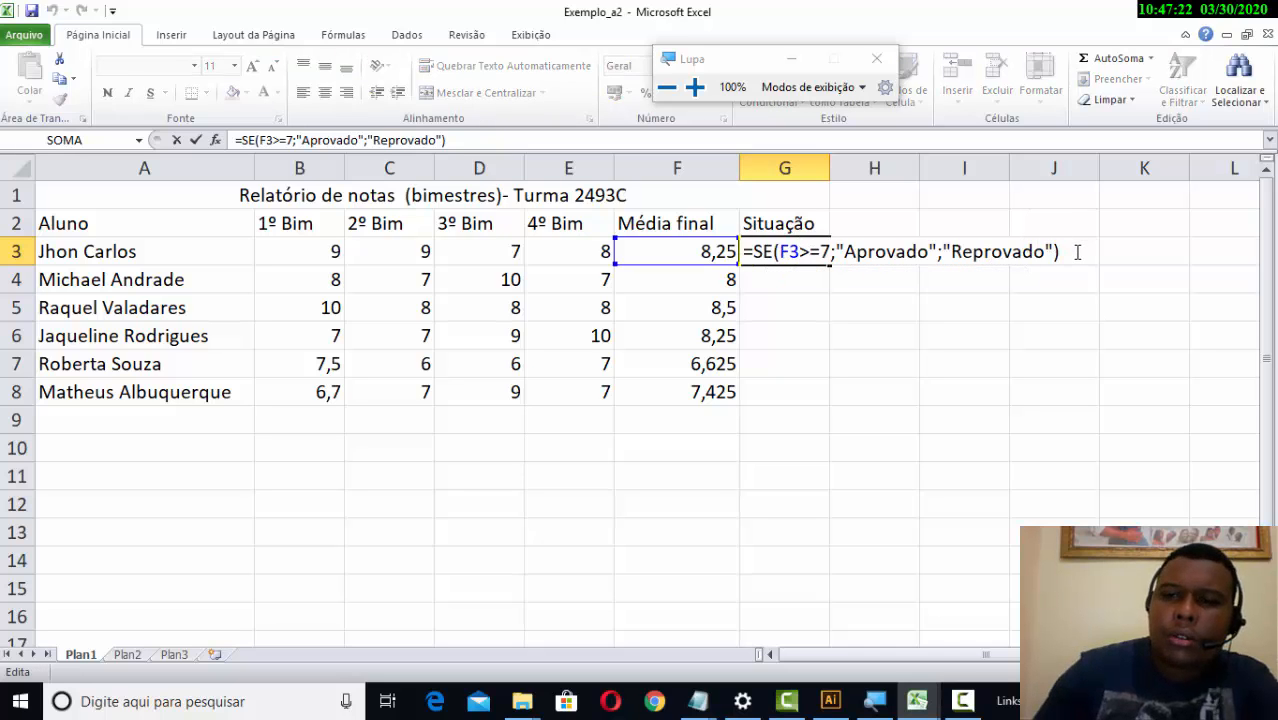
key(Return)
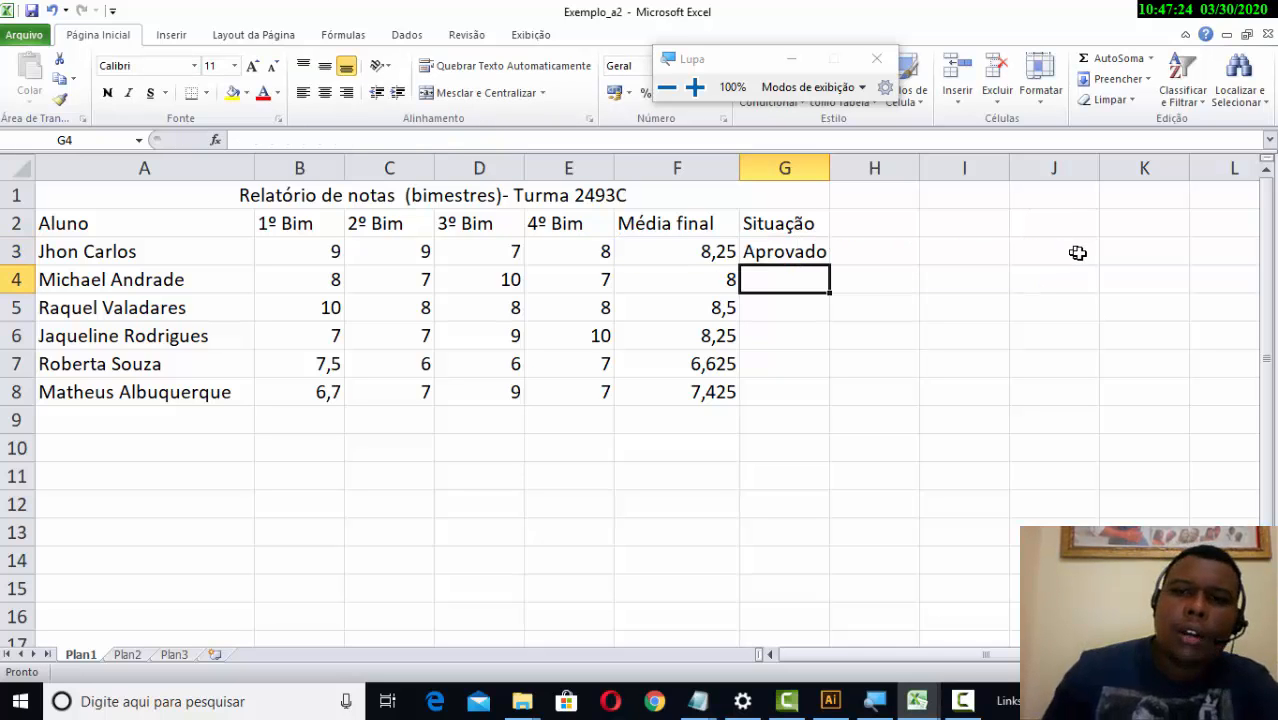
- Try to enter the G3 formula without its final double quote and closing parenthesis, declining the proposed correction and dismissing the error message
double_click(800, 252)
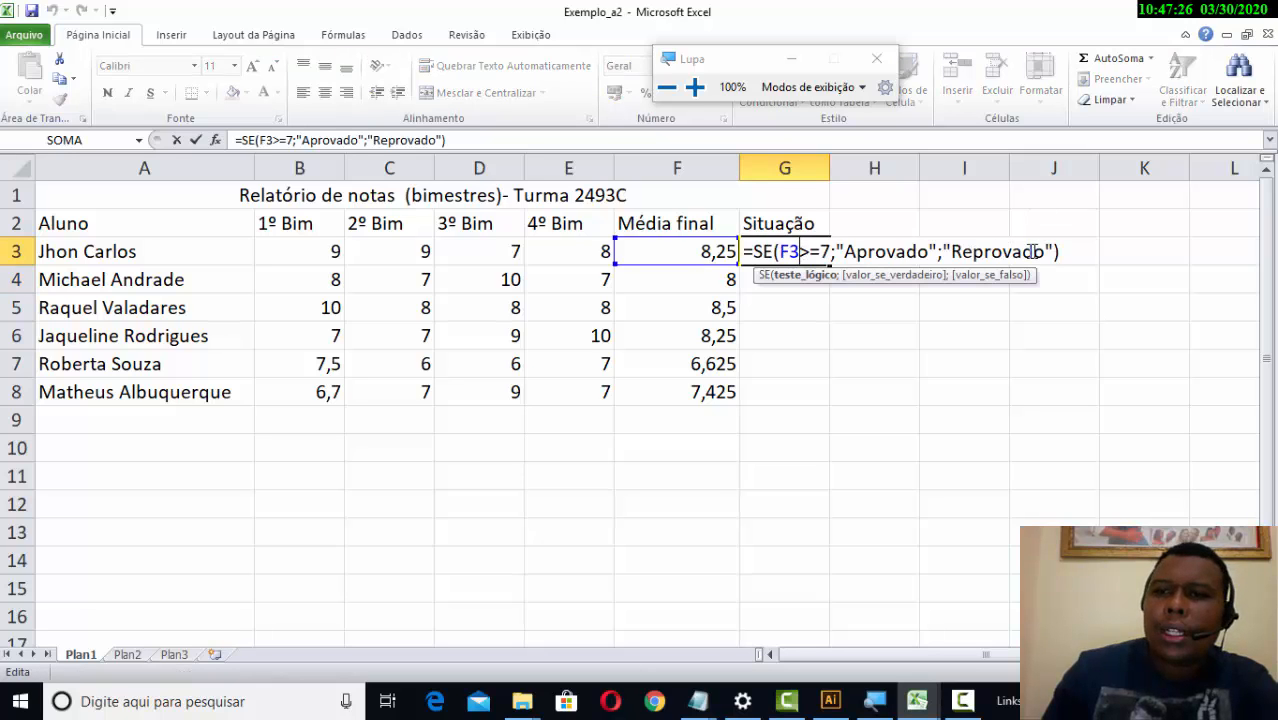
click(1080, 247)
key(BackSpace)
key(BackSpace)
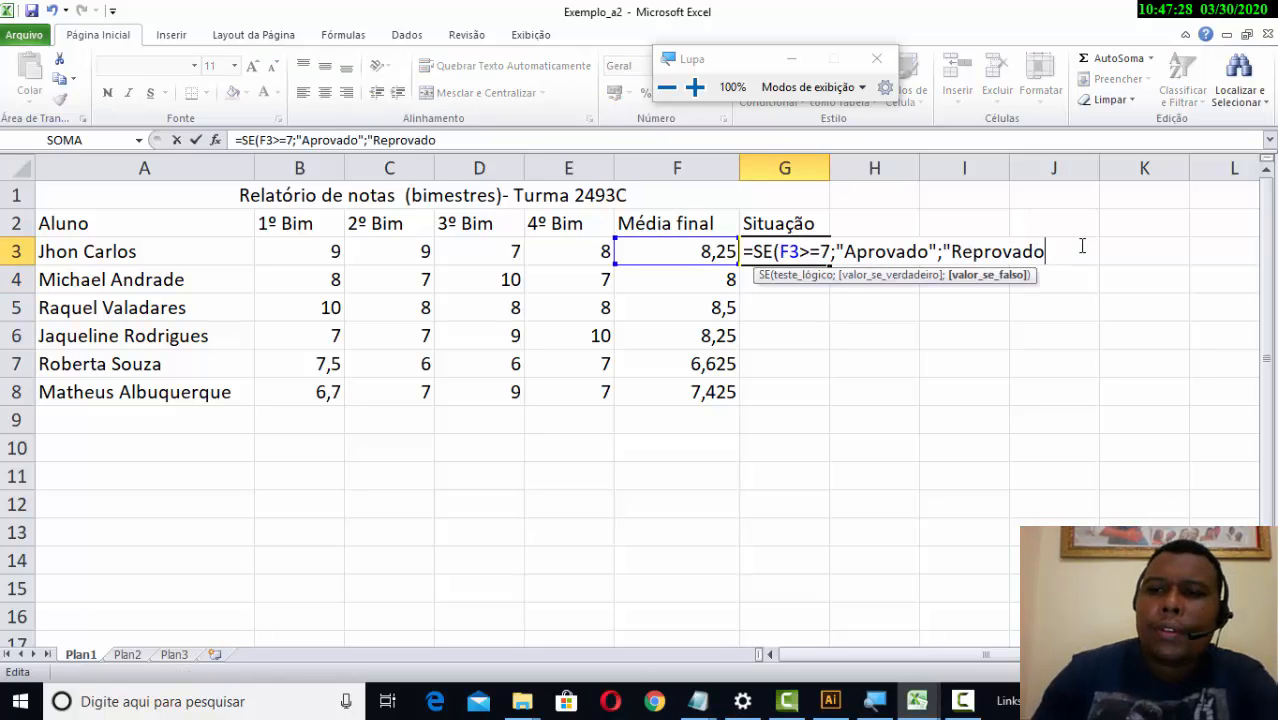
key(Return)
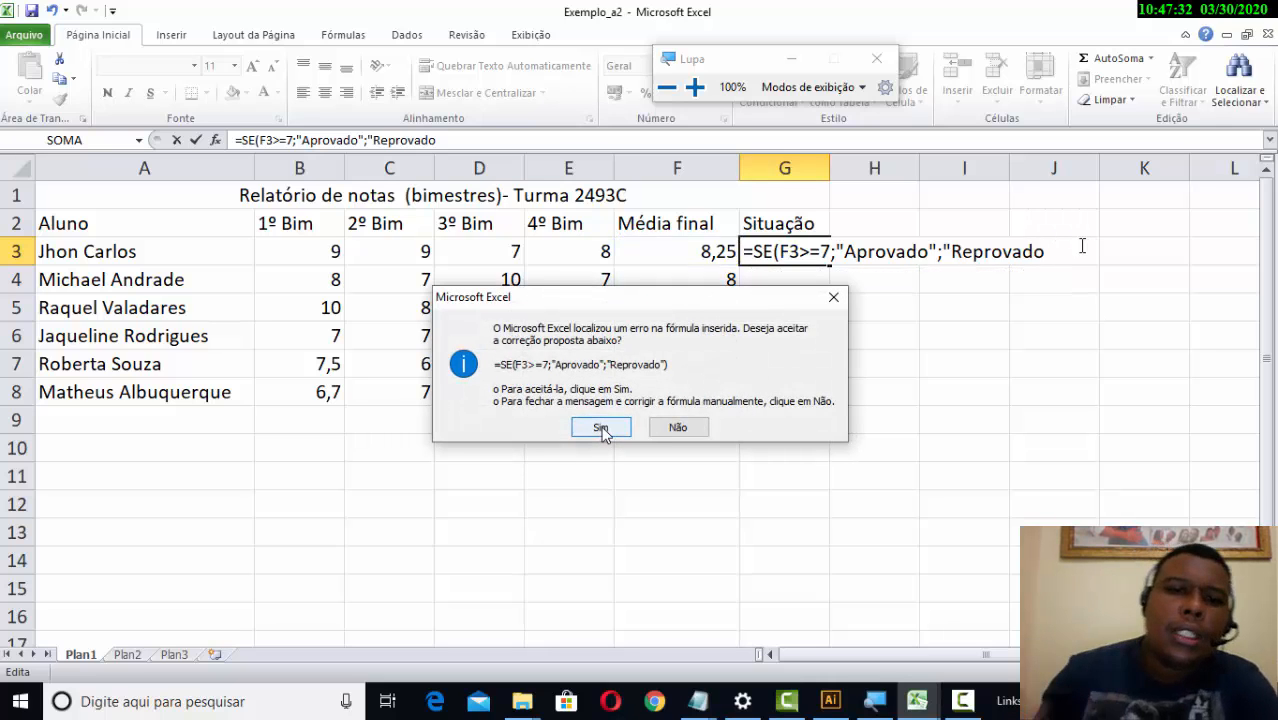
click(679, 427)
click(624, 420)
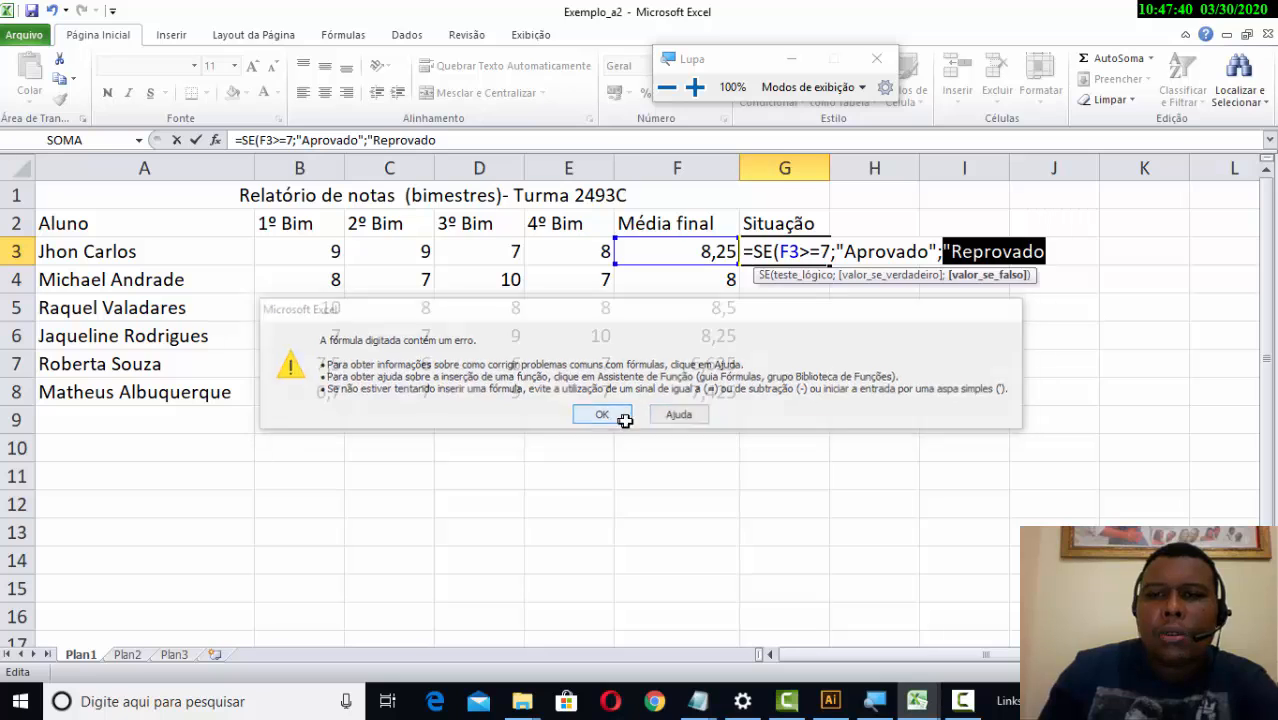
- Add the missing double quote and closing parenthesis back after Reprovado in the G3 formula and enter it
click(1057, 252)
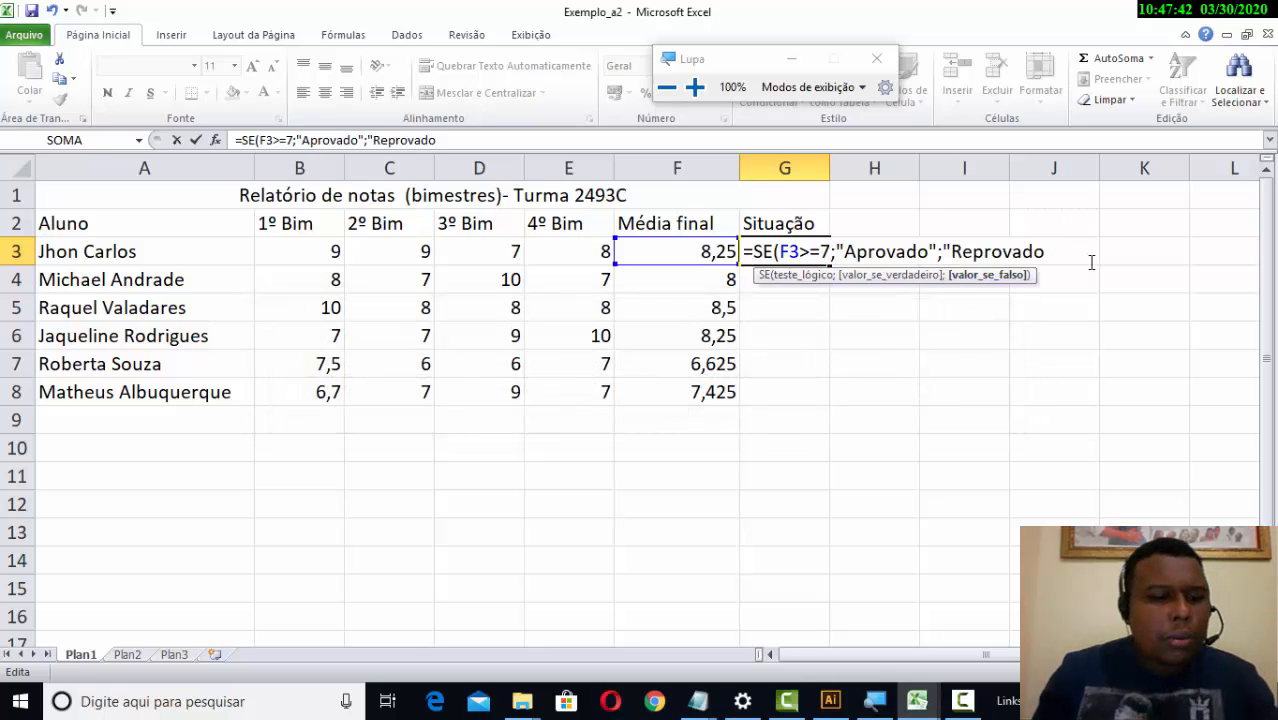
text("))
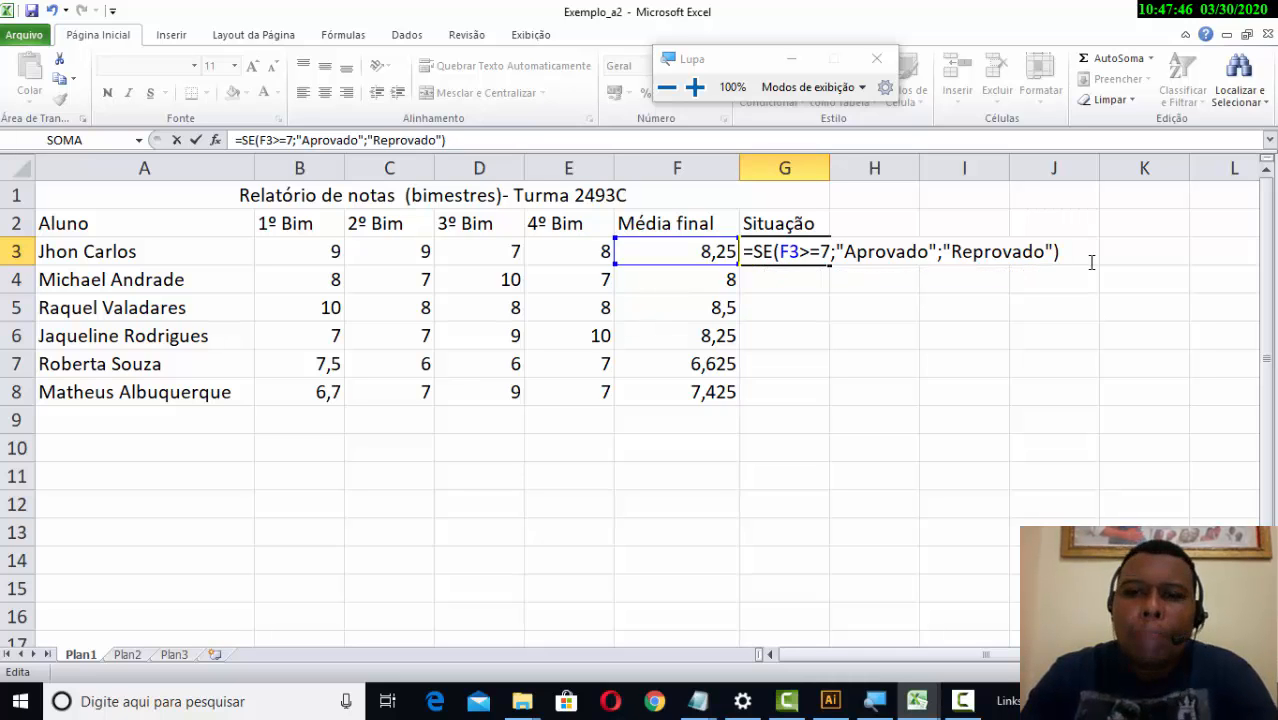
key(Return)
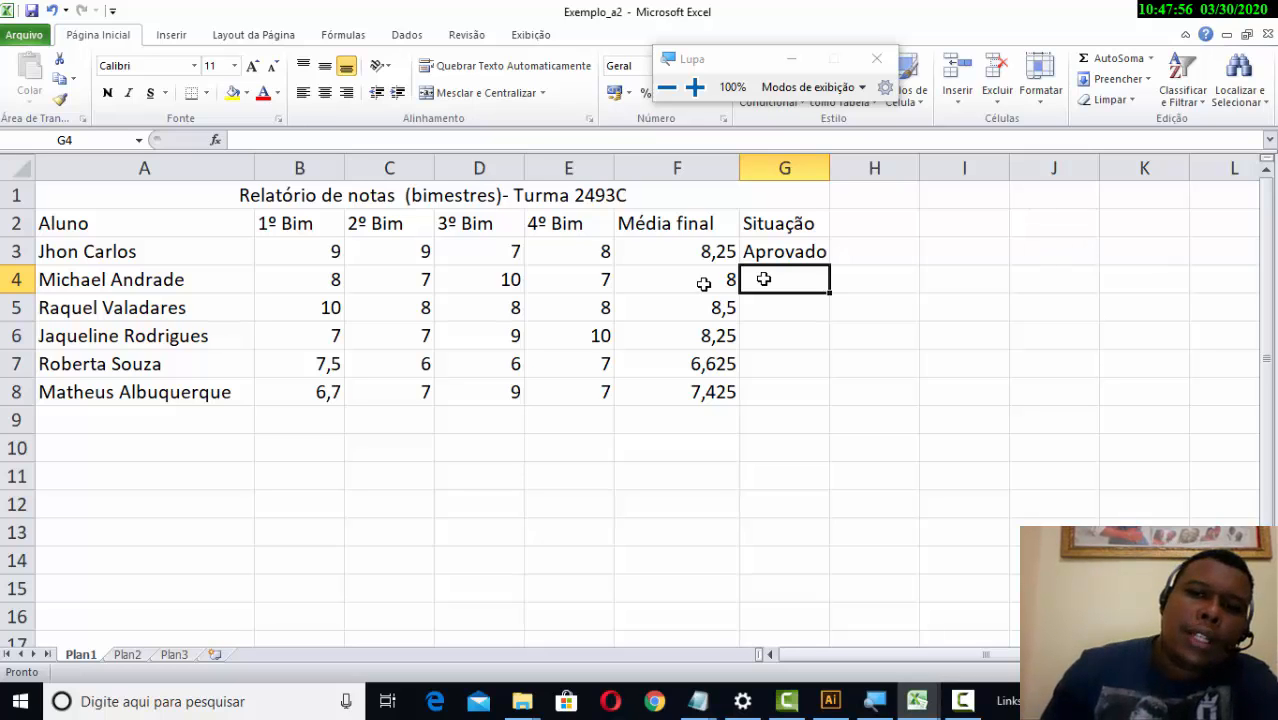
- Test the G3 formula by setting the final average in F3 to 6, and undo that change
click(695, 250)
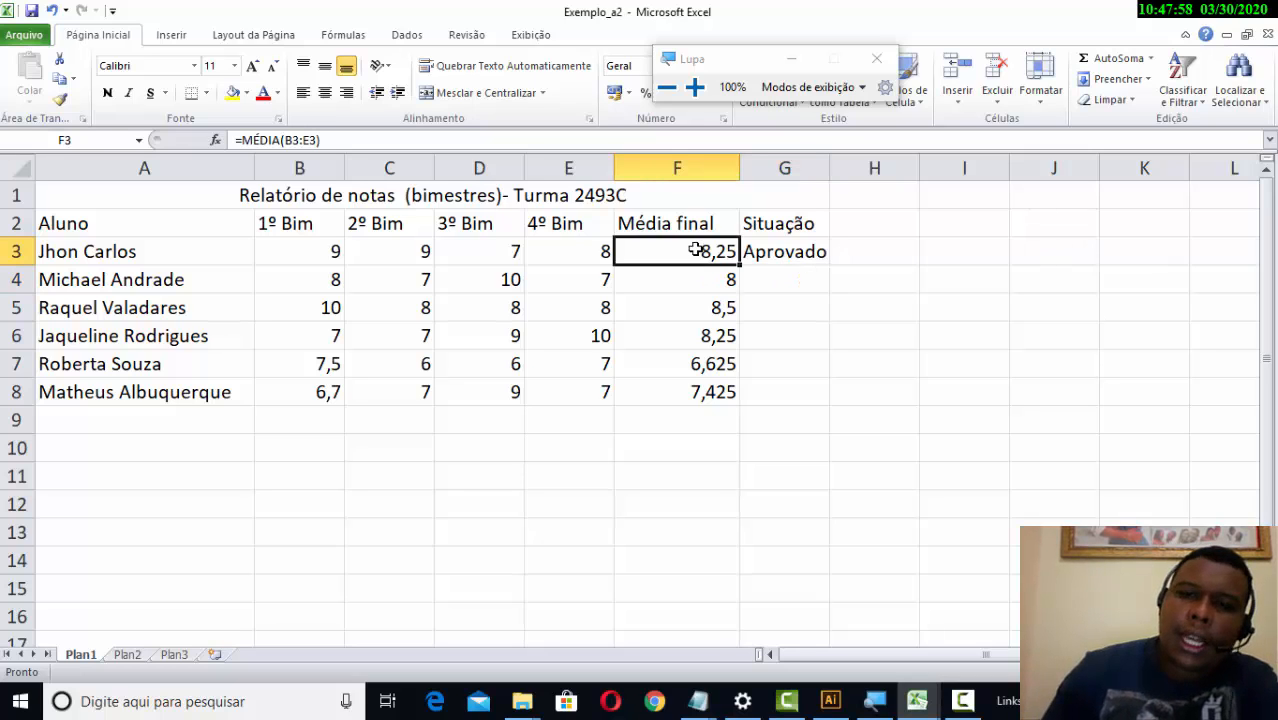
text(6)
key(Return)
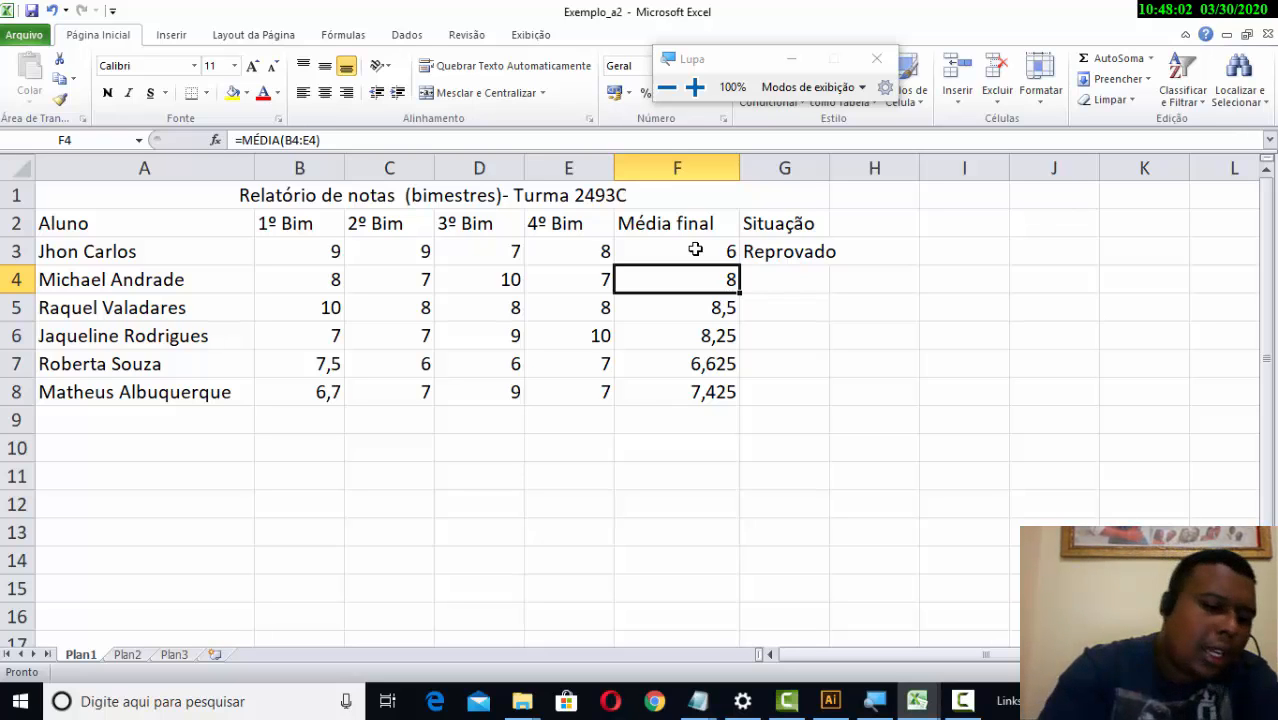
key(ctrl+z)
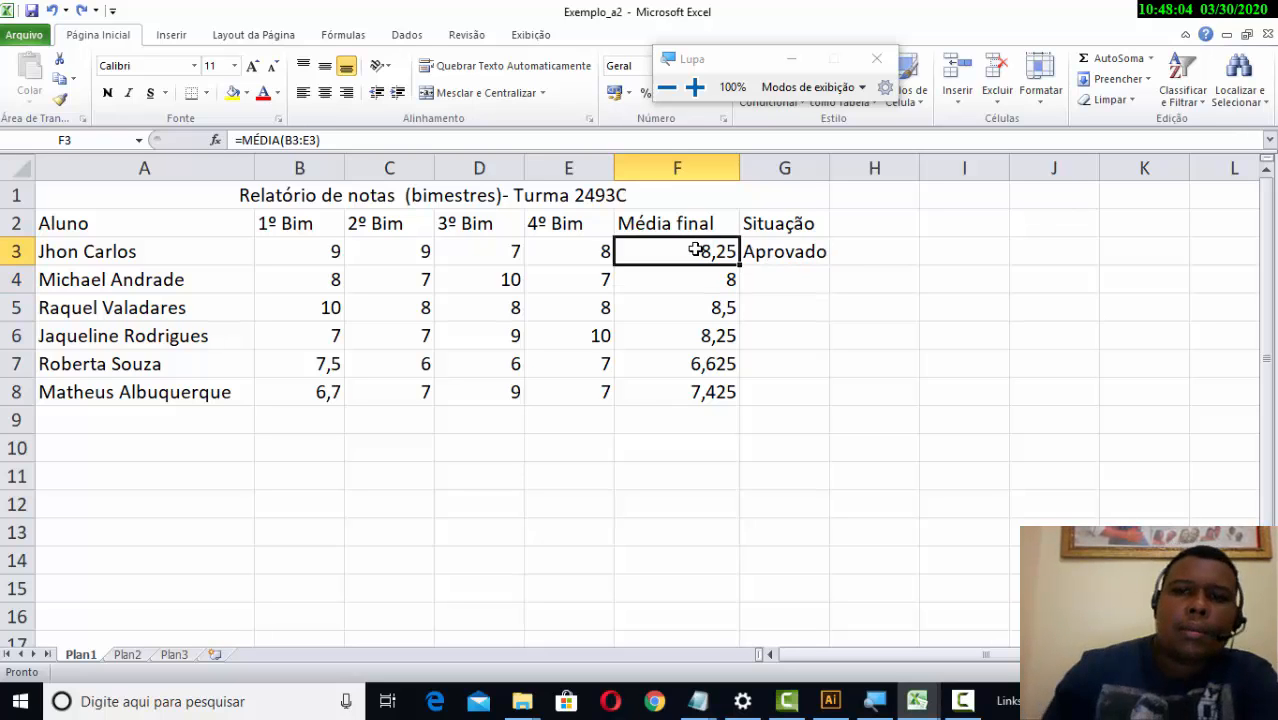
click(962, 703)
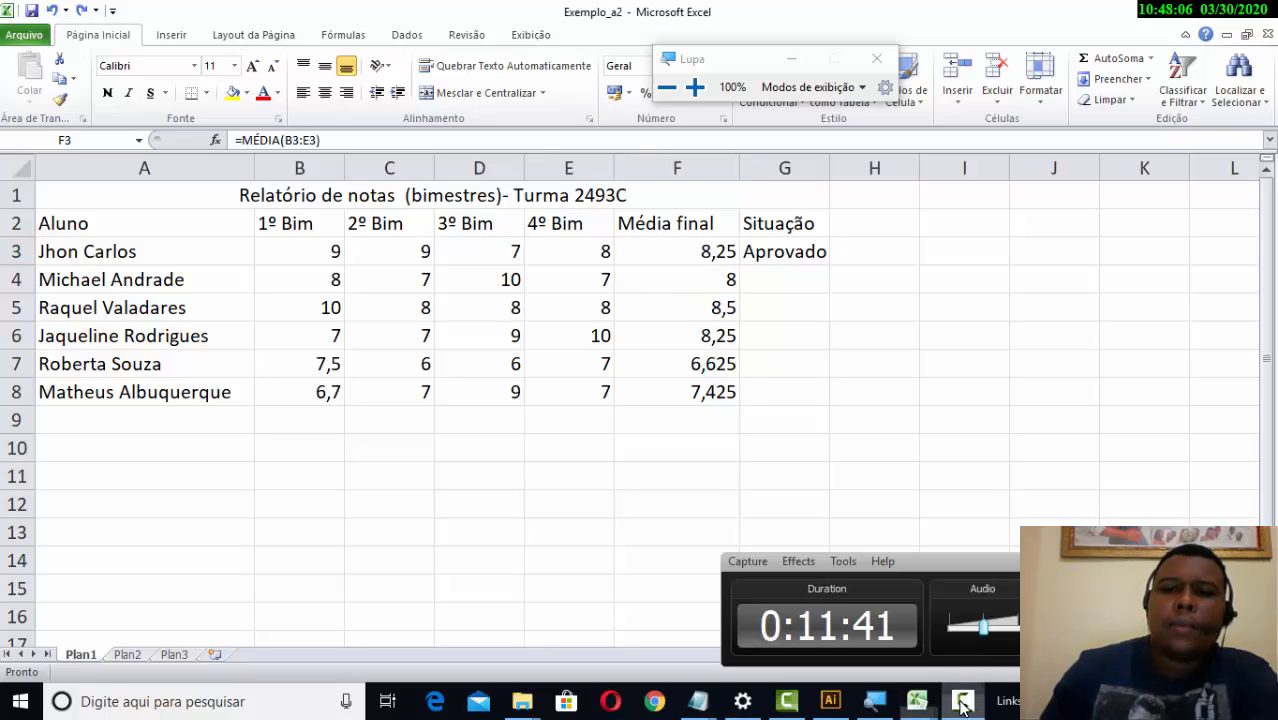
click(962, 703)
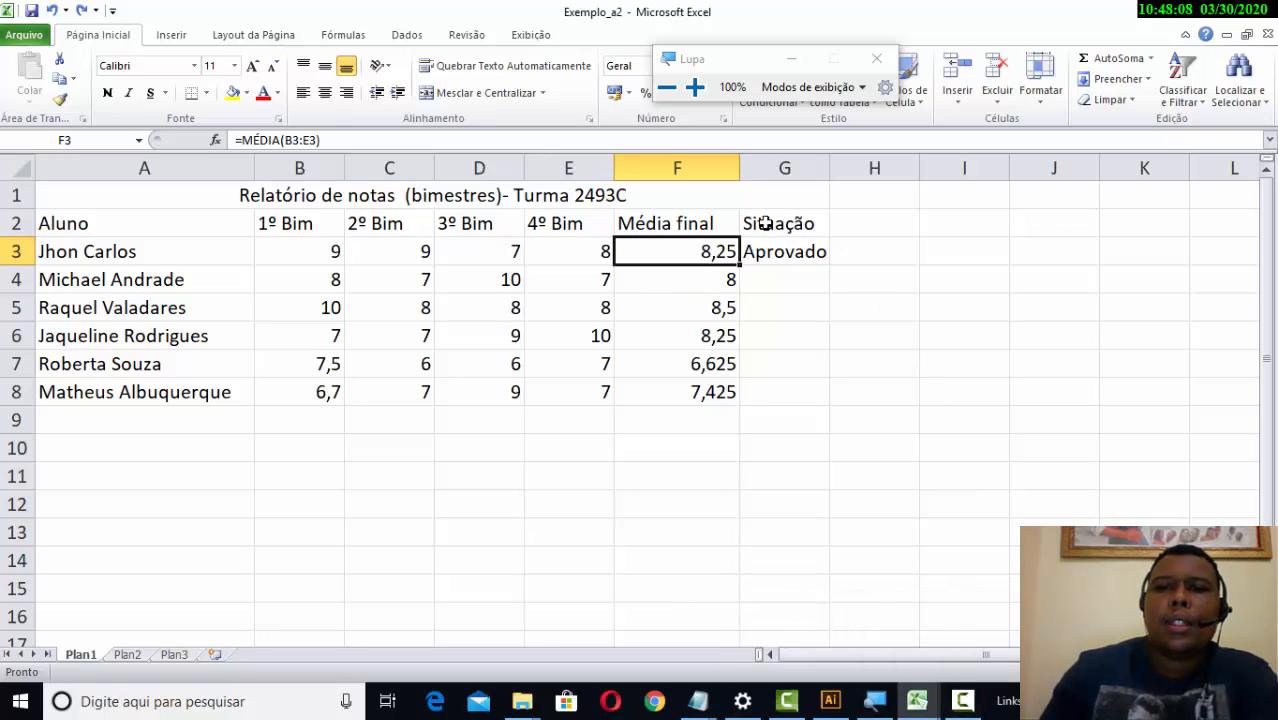
- Adjust the column widths so that column G is slightly wider and column F slightly narrower
mouse_move(740, 168)
mouse_down()
mouse_move(770, 174)
mouse_move(745, 165)
mouse_up()
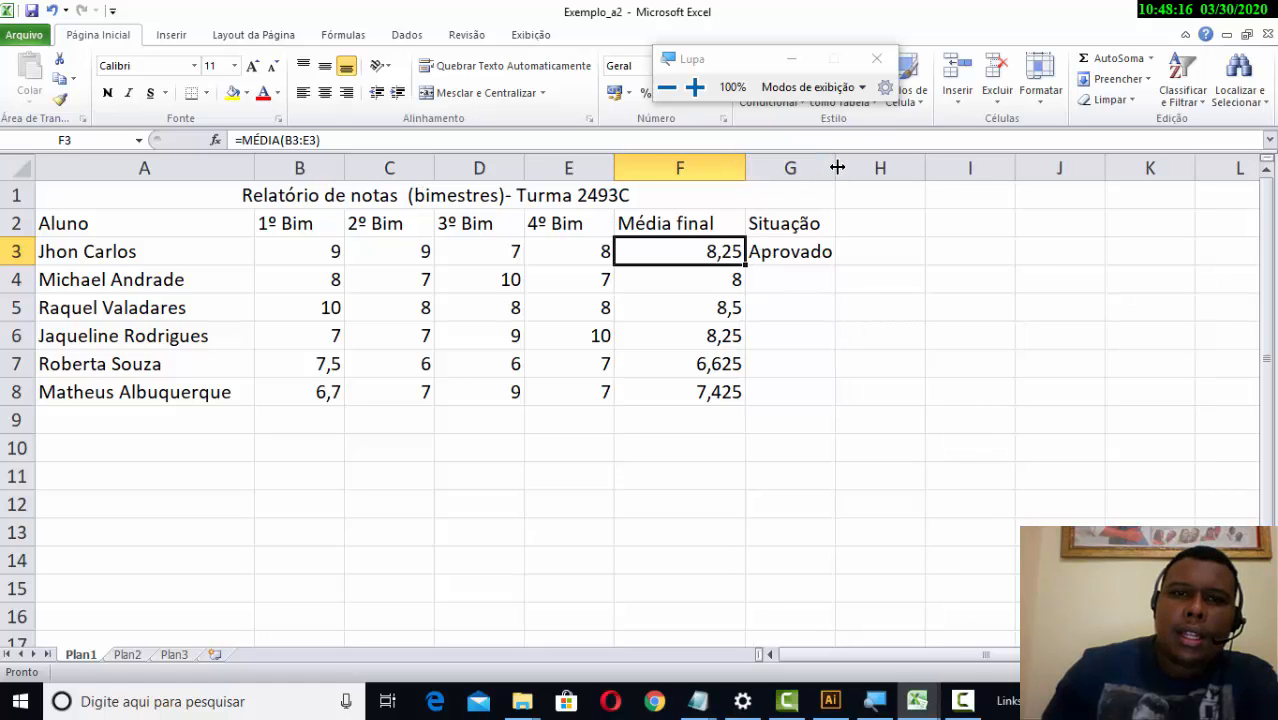
drag(838, 168, 847, 170)
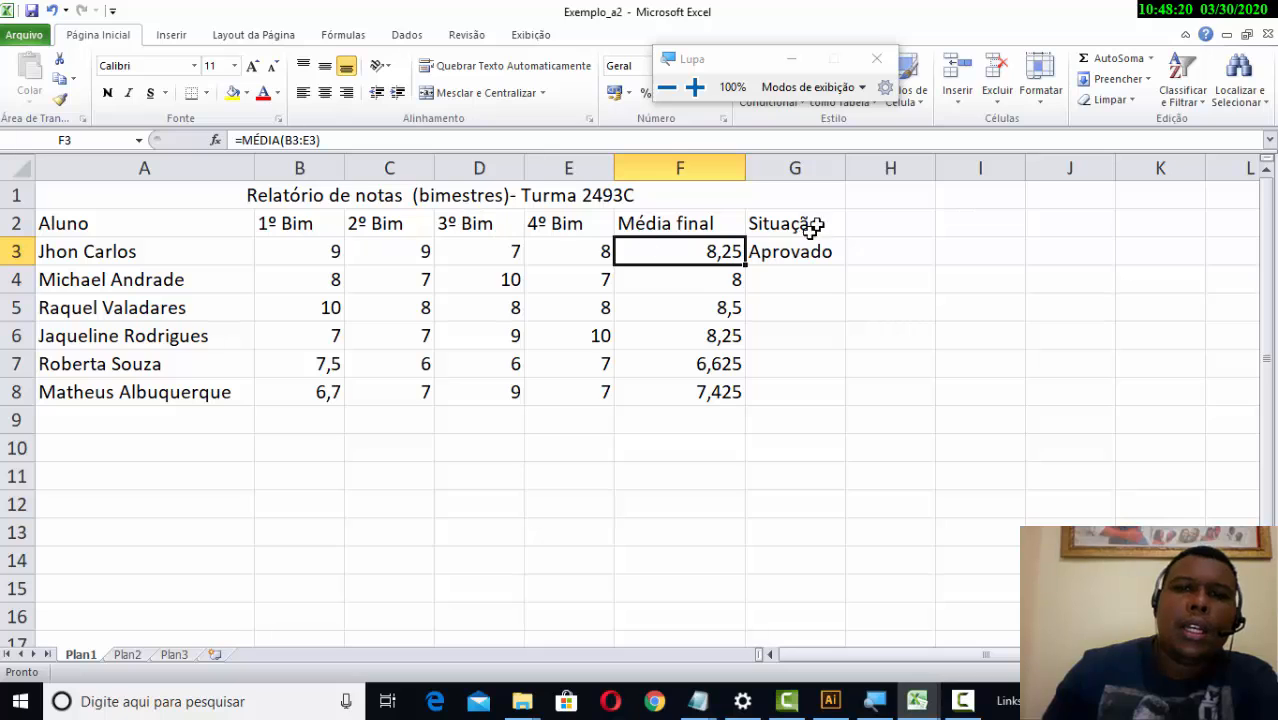
drag(744, 160, 737, 162)
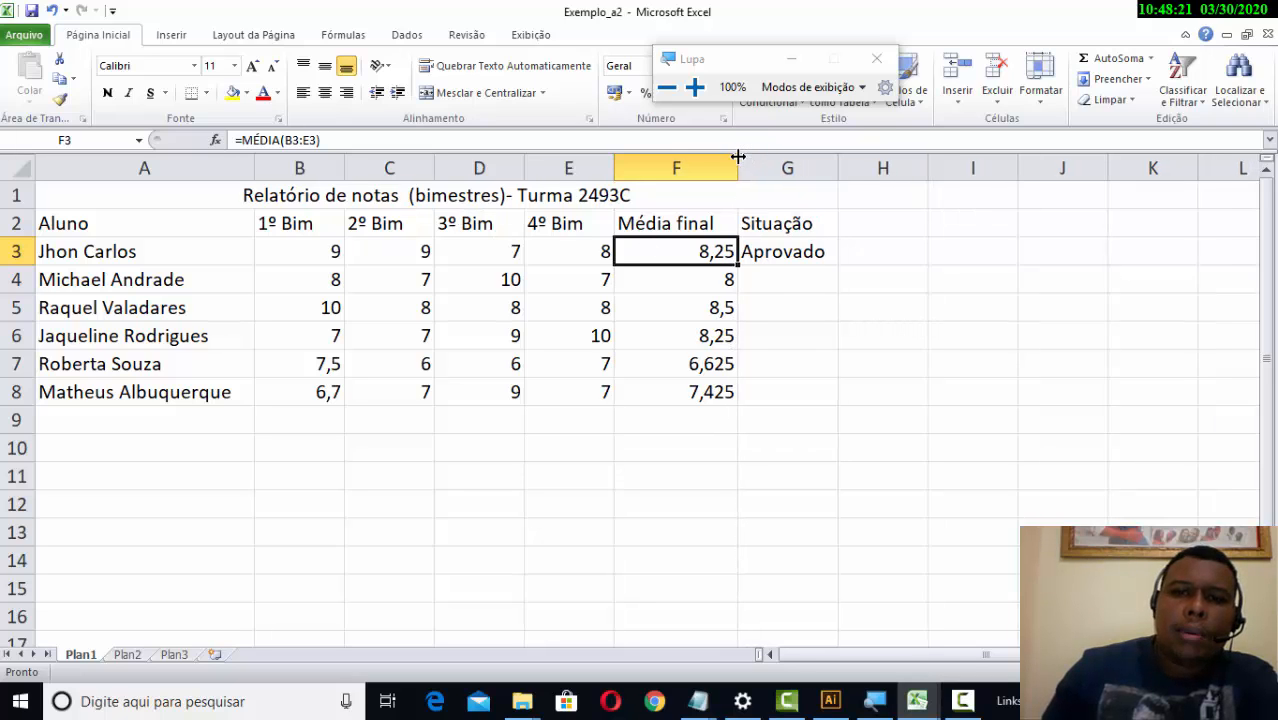
- Begin a SE formula in cell G4 with the logical test F4>=7
click(805, 287)
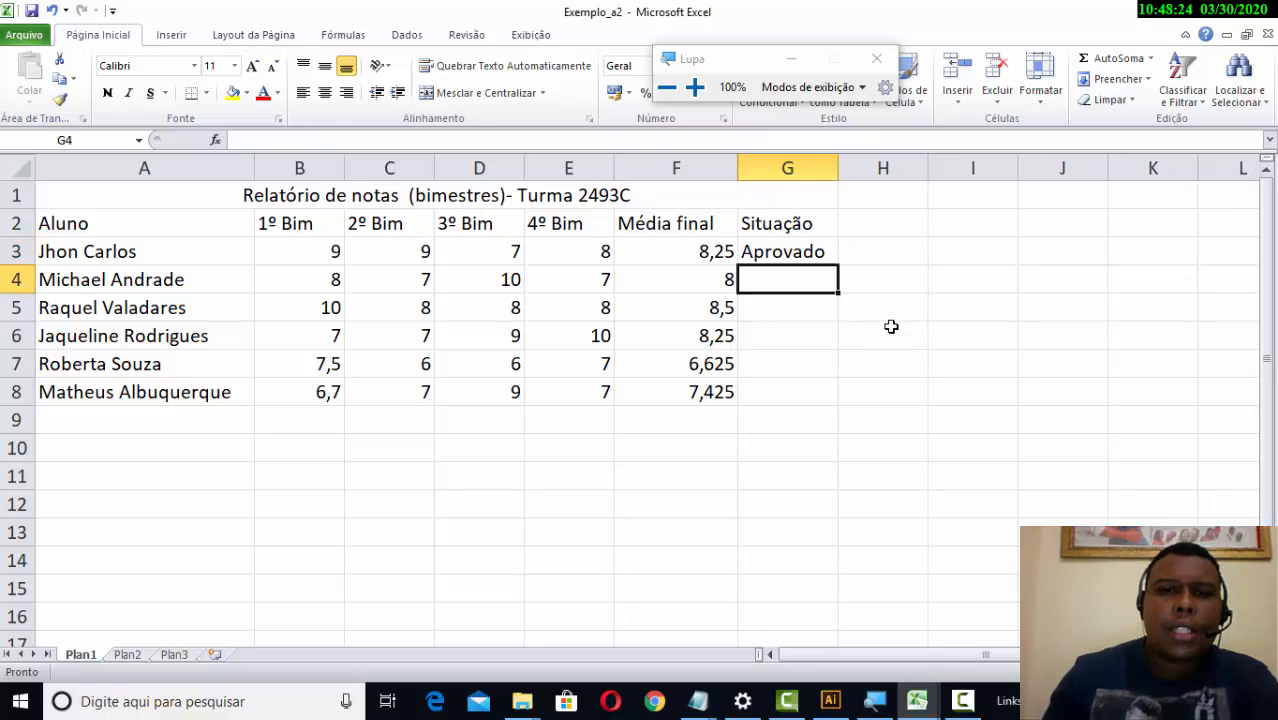
text(=s)
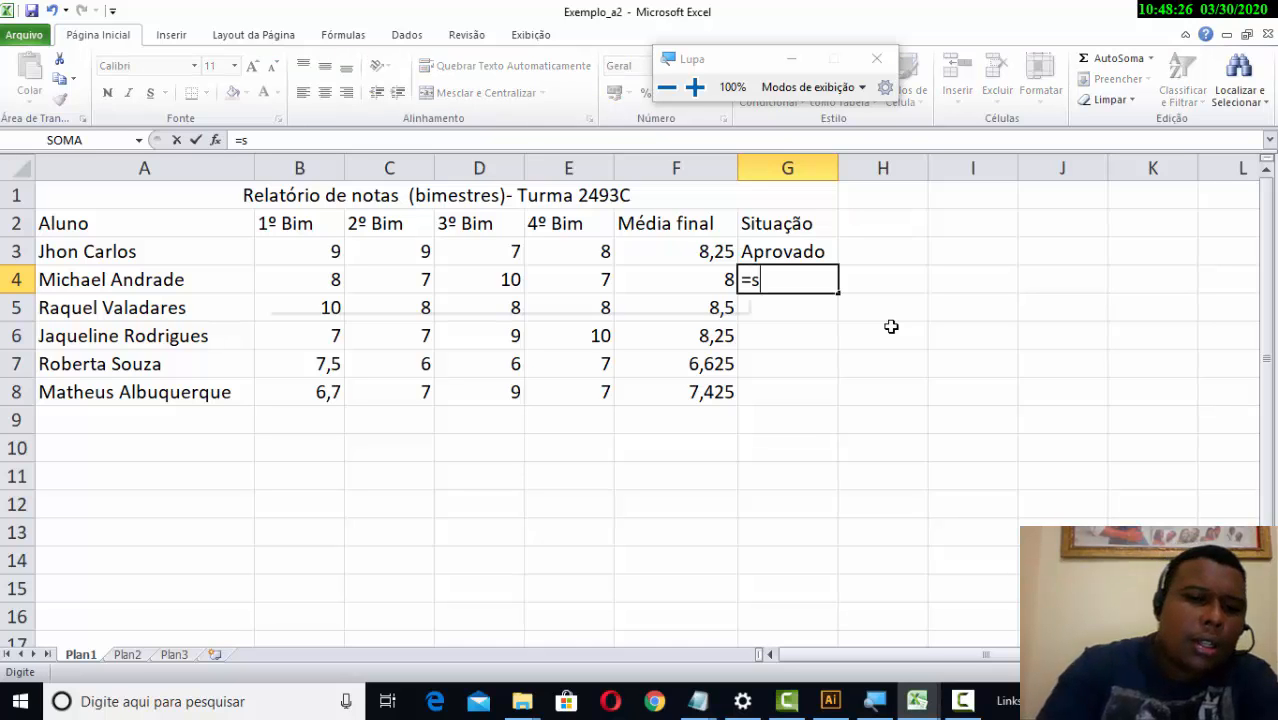
text(e()
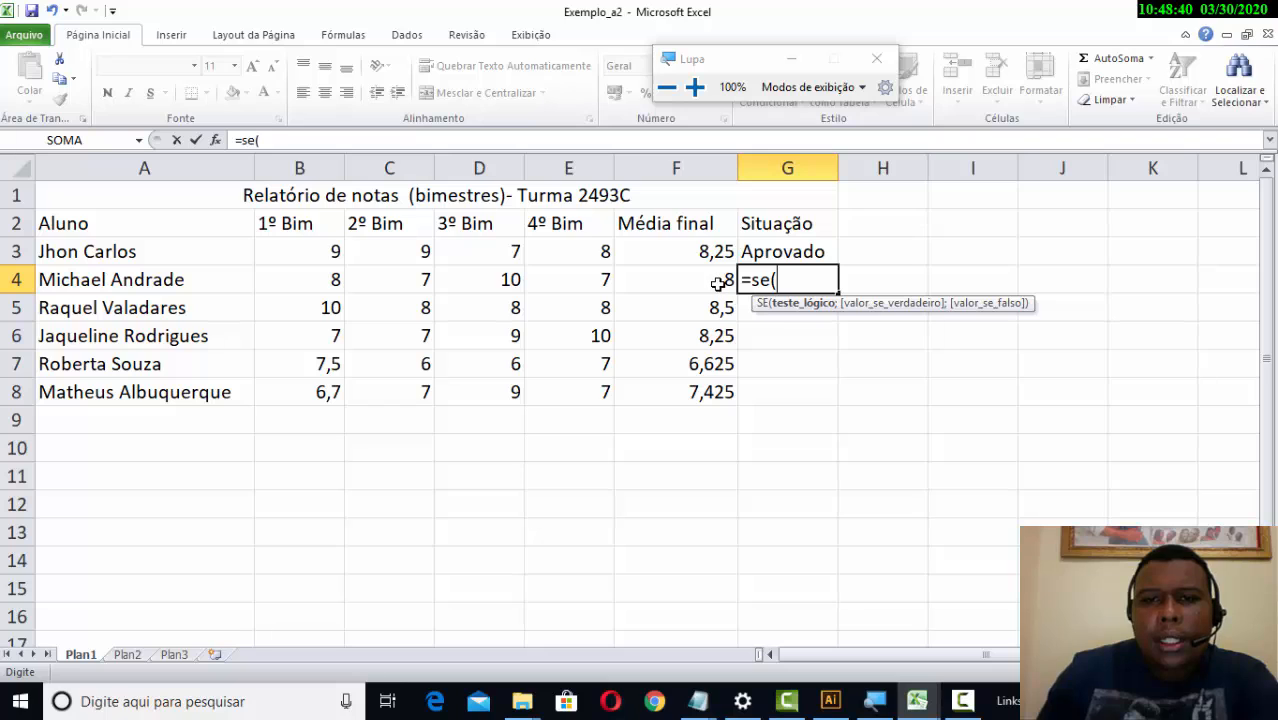
click(718, 284)
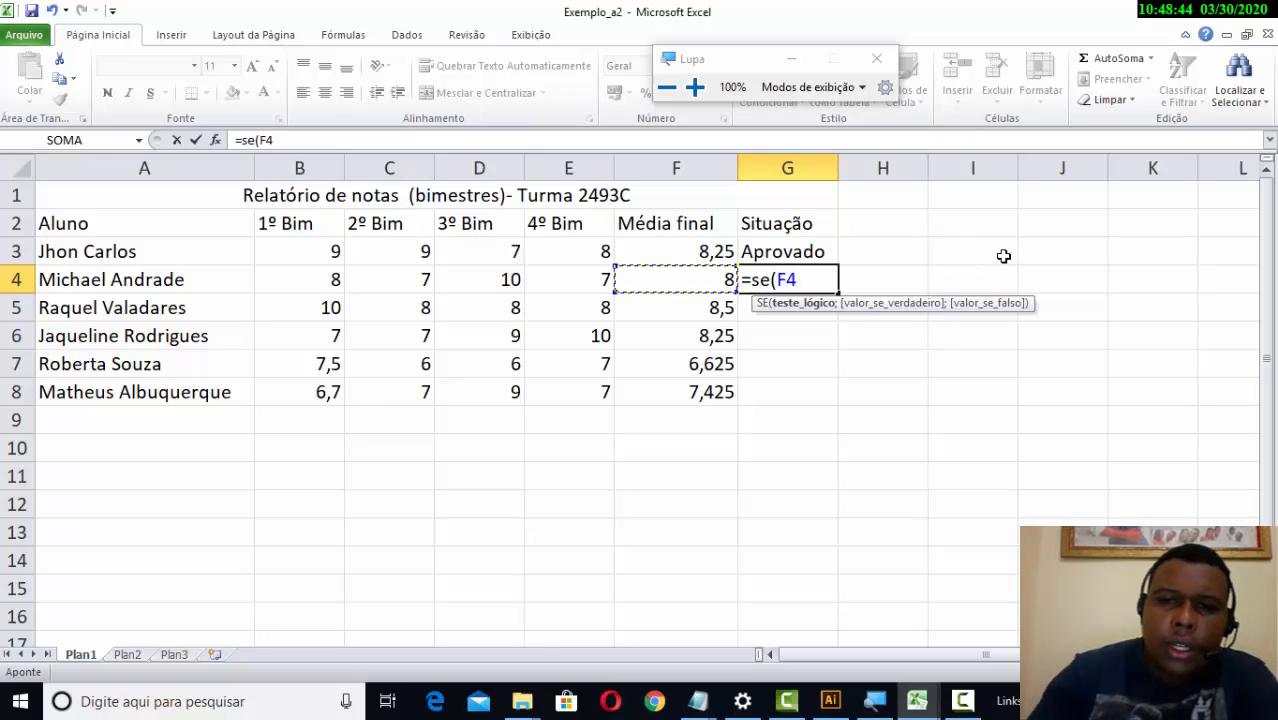
text(>=7)
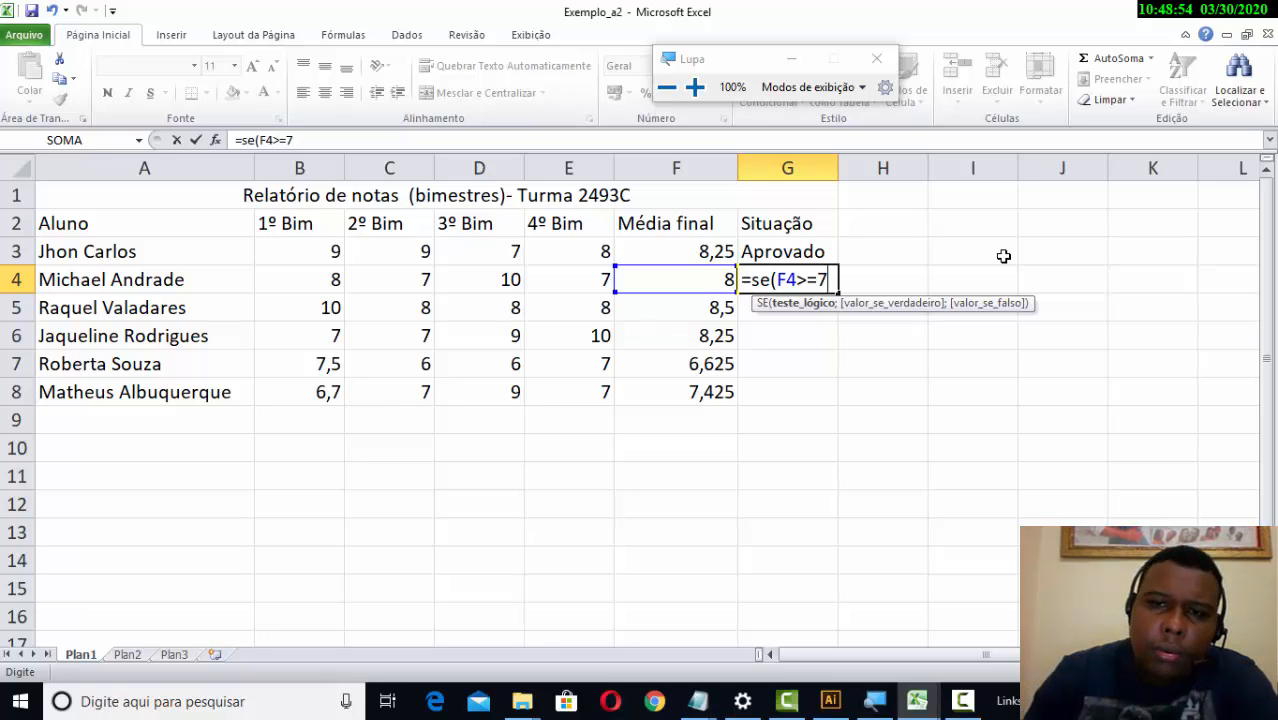
- Add "Aprovado" in double quotes as the G4 formula's value-if-true, continuing up to the value-if-false argument
text(;")
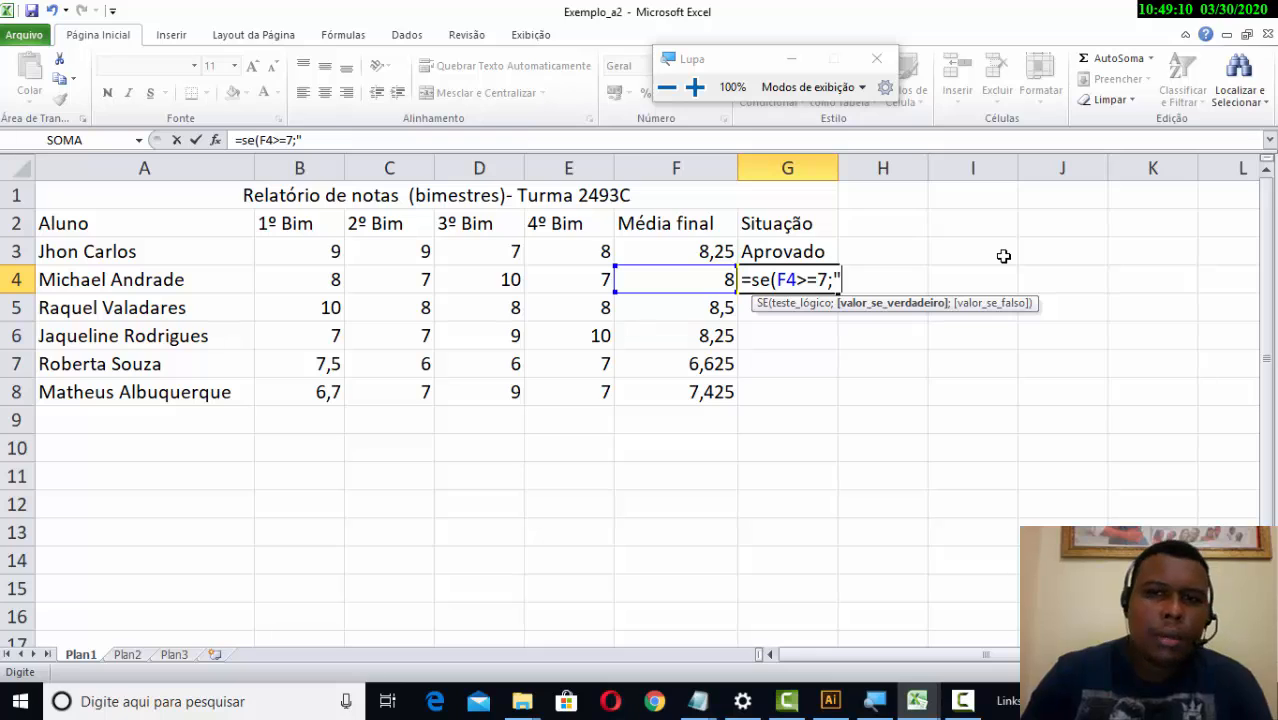
text(A)
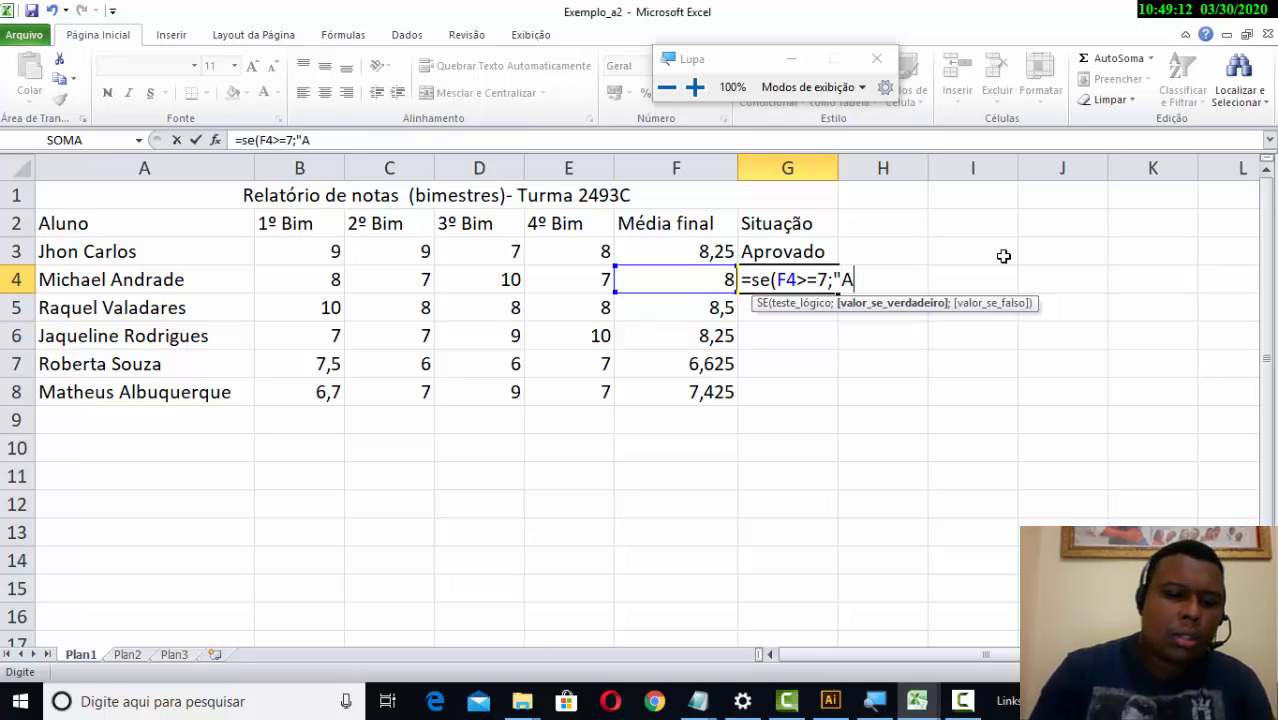
text(provado")
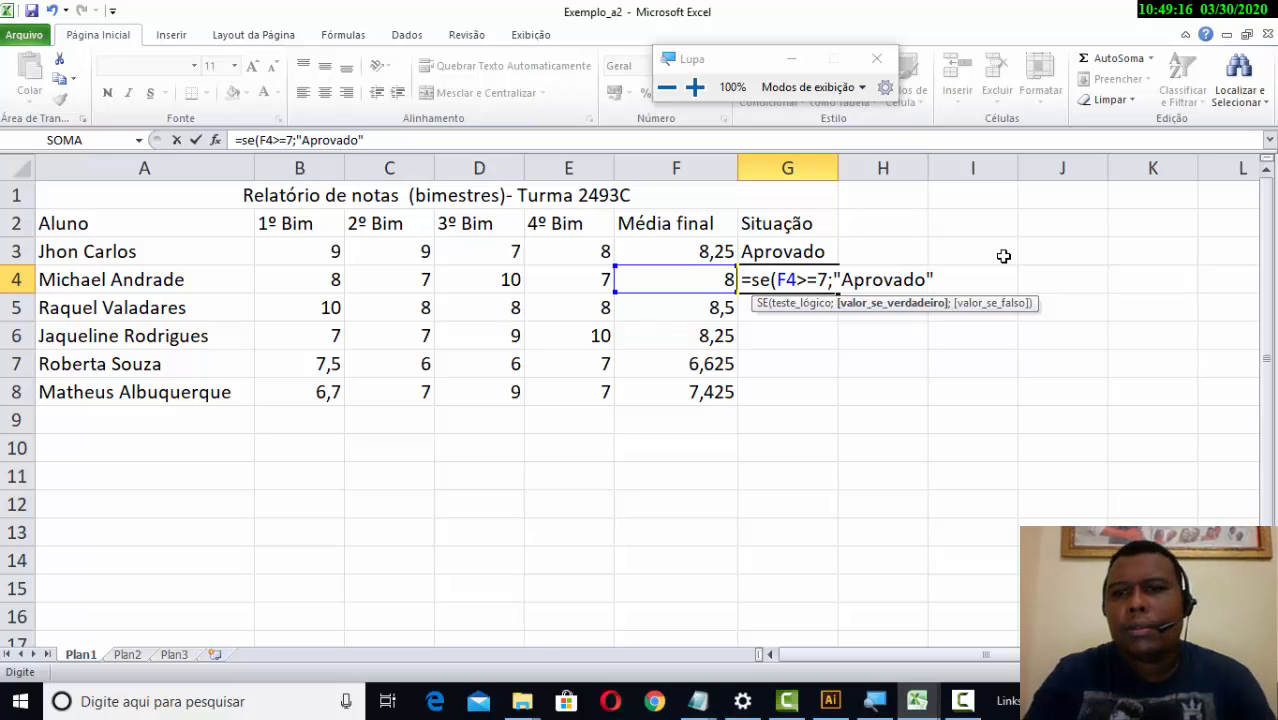
text(;)
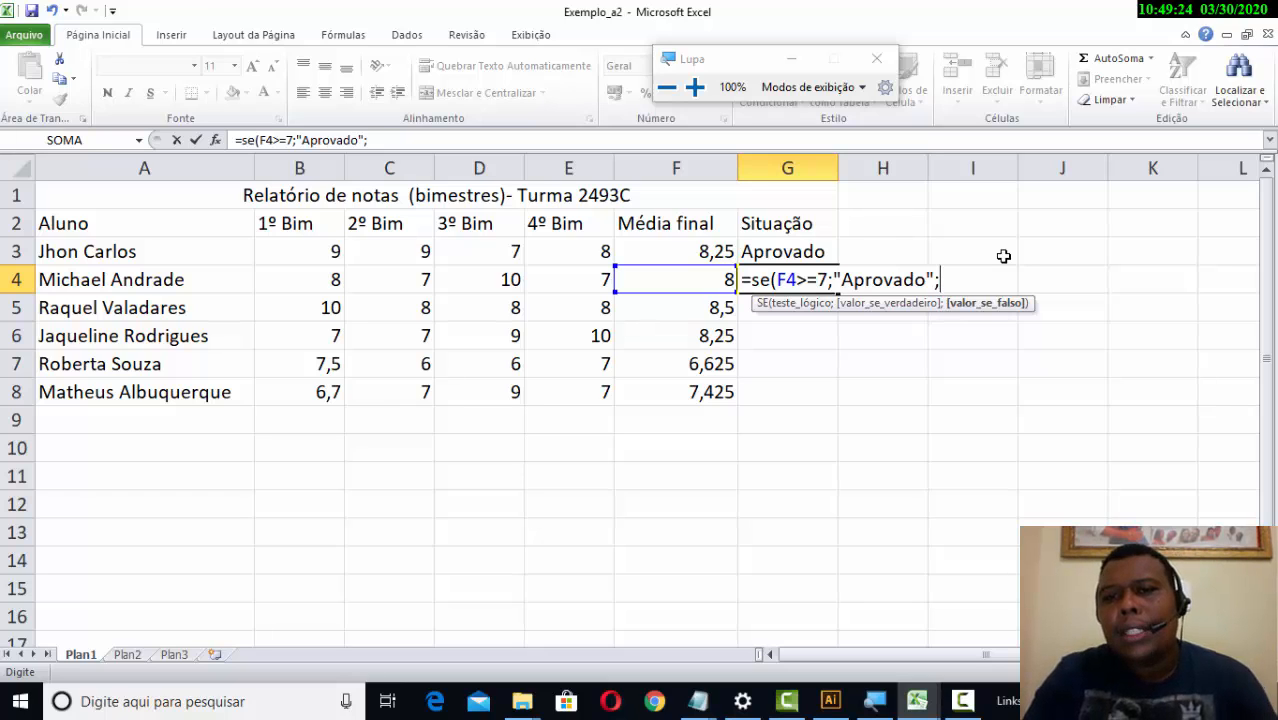
- Add "Reprovado" in double quotes as the G4 formula's value-if-false, close the parenthesis and enter the formula
text(")
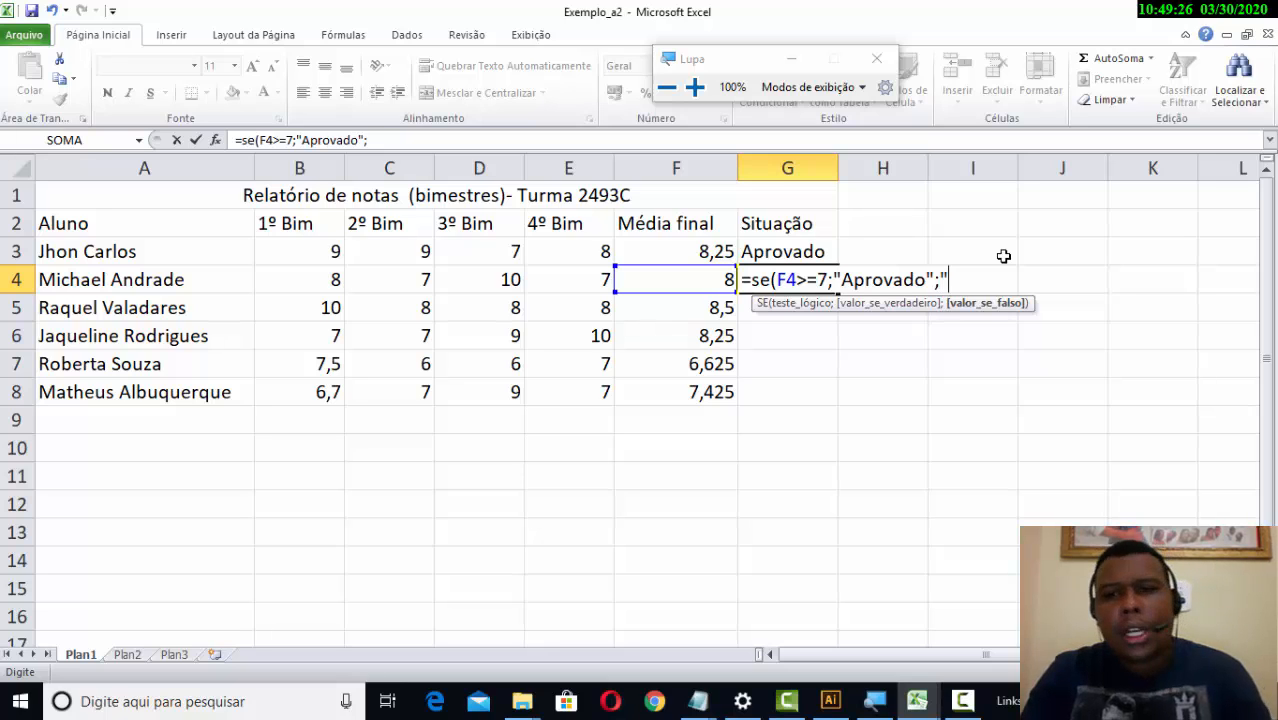
text(Repo)
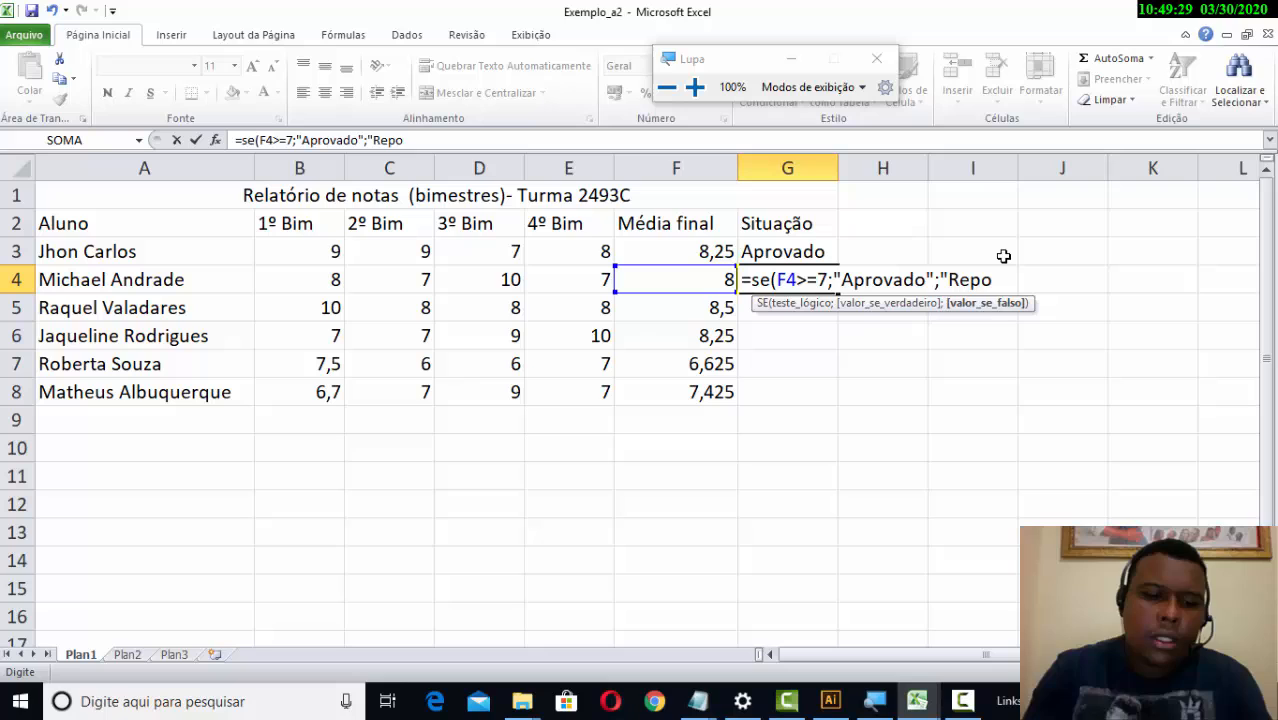
key(BackSpace)
text(re)
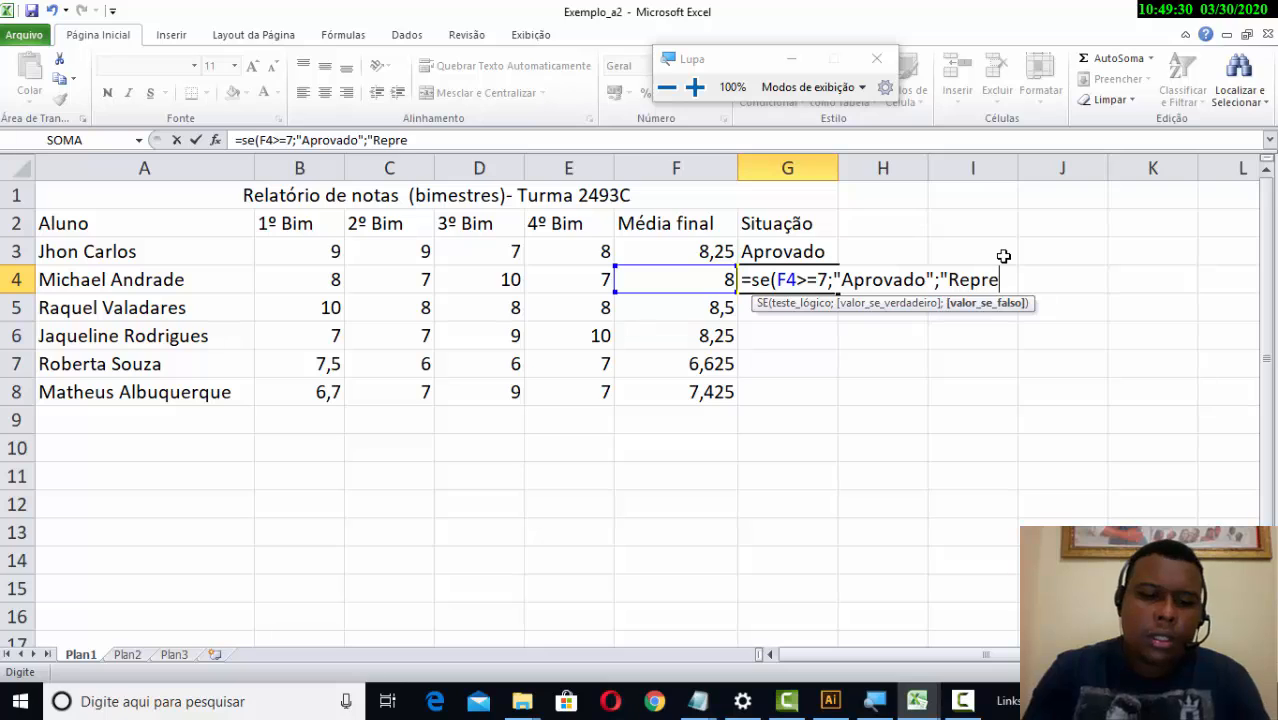
text(ovado)
key(BackSpace)
key(BackSpace)
key(BackSpace)
key(BackSpace)
key(BackSpace)
key(BackSpace)
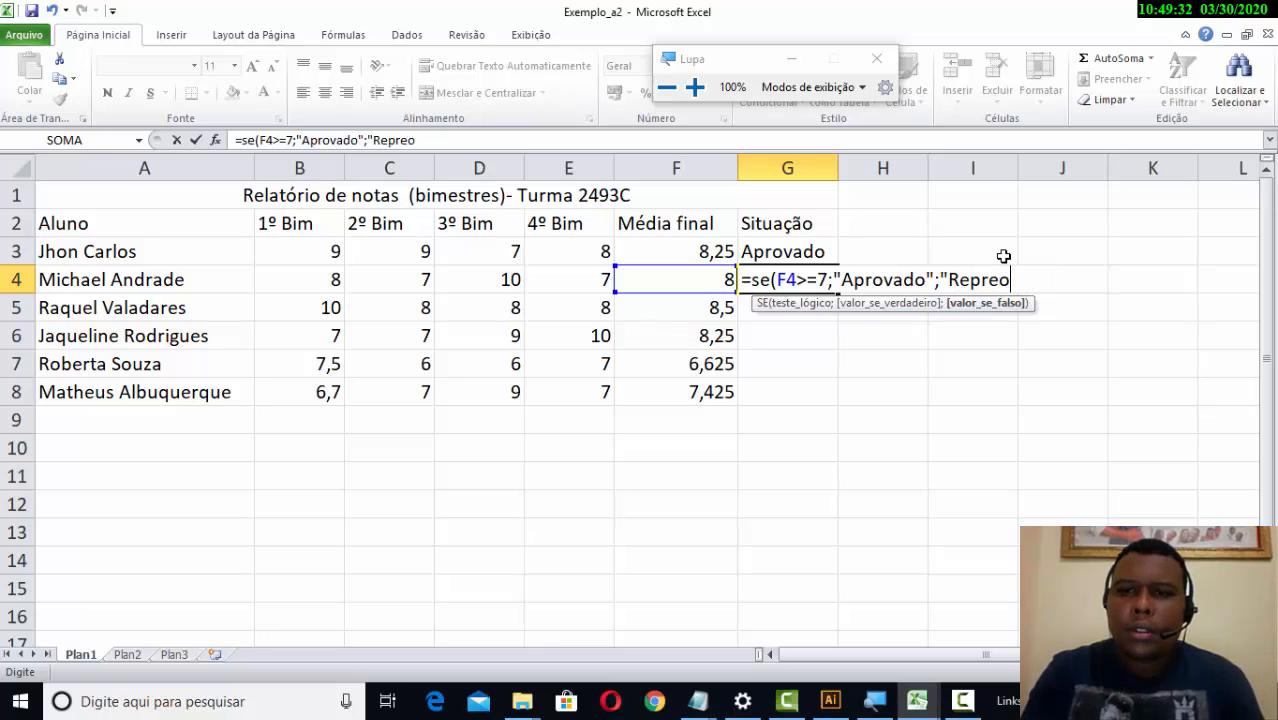
text(ovado")
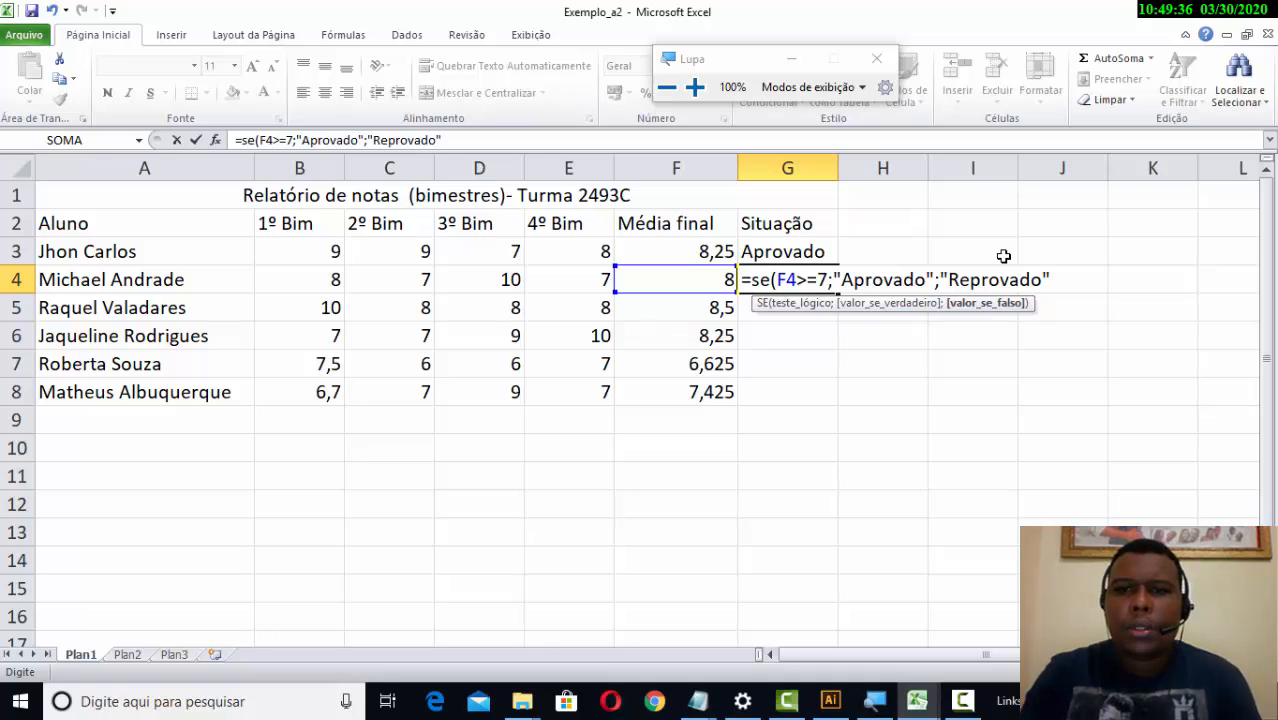
text())
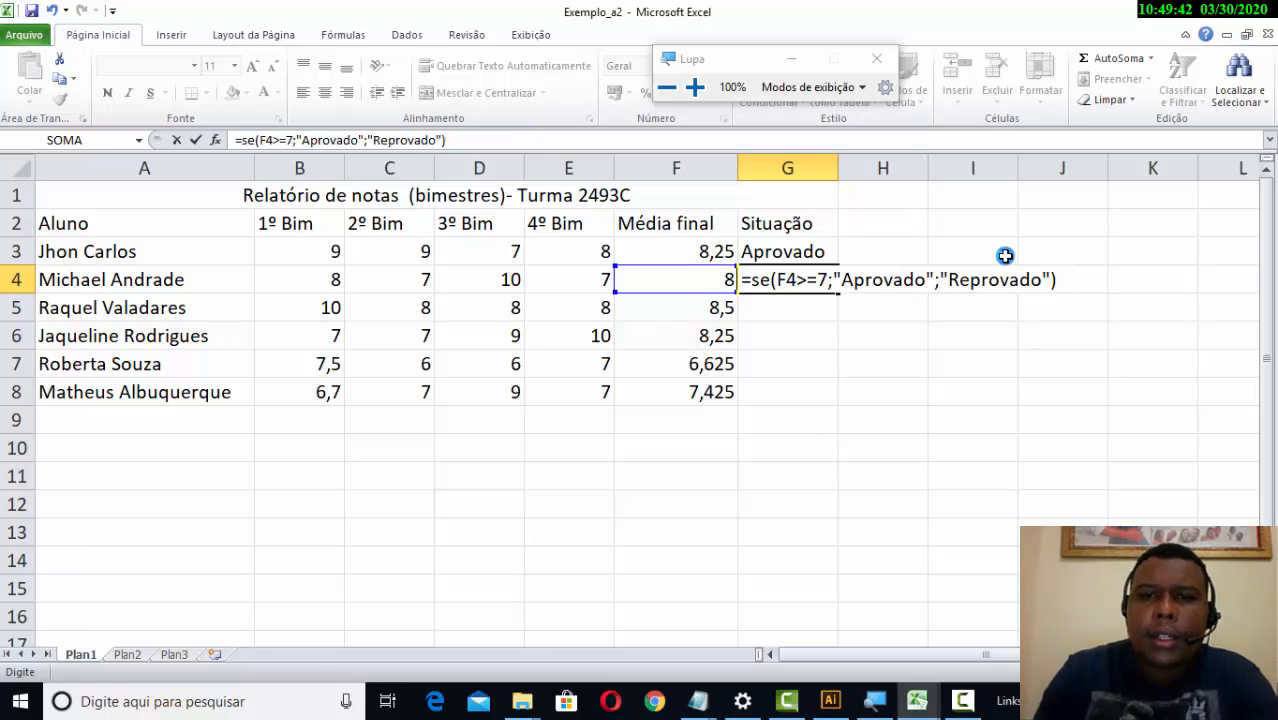
key(Return)
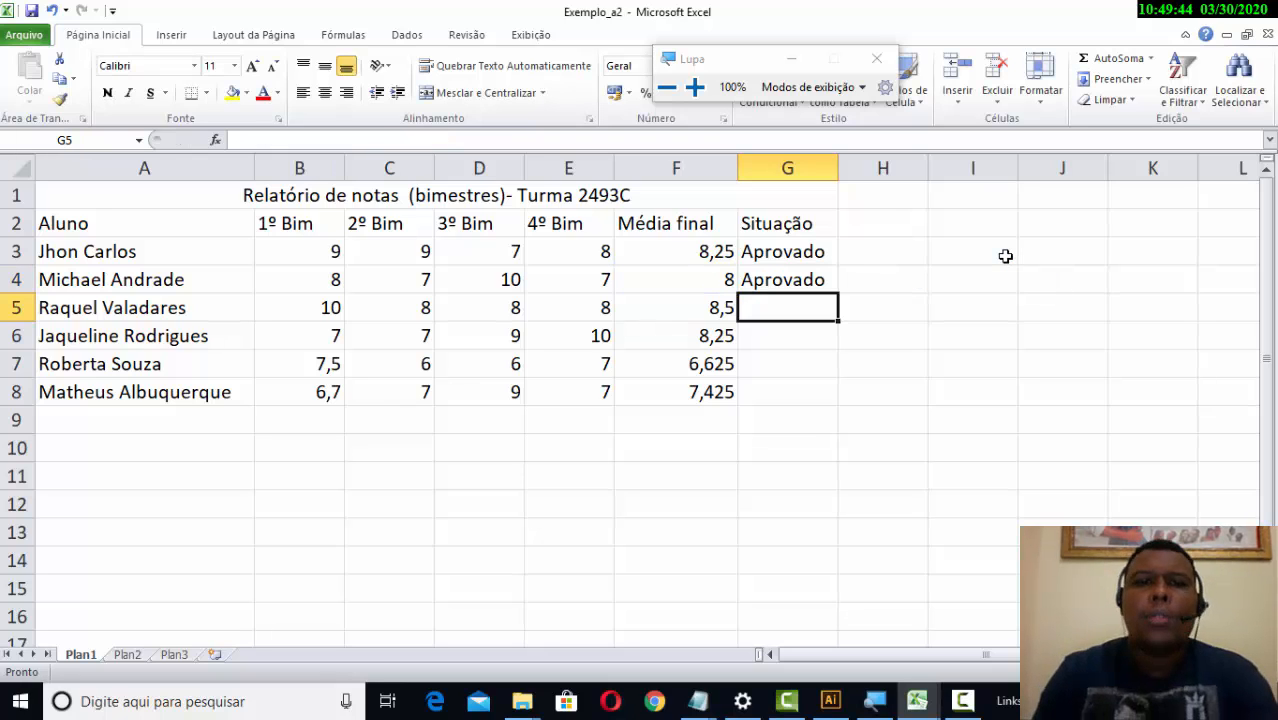
- Narrow the Situação column slightly
mouse_move(839, 168)
mouse_down()
mouse_move(853, 170)
mouse_move(831, 168)
mouse_up()
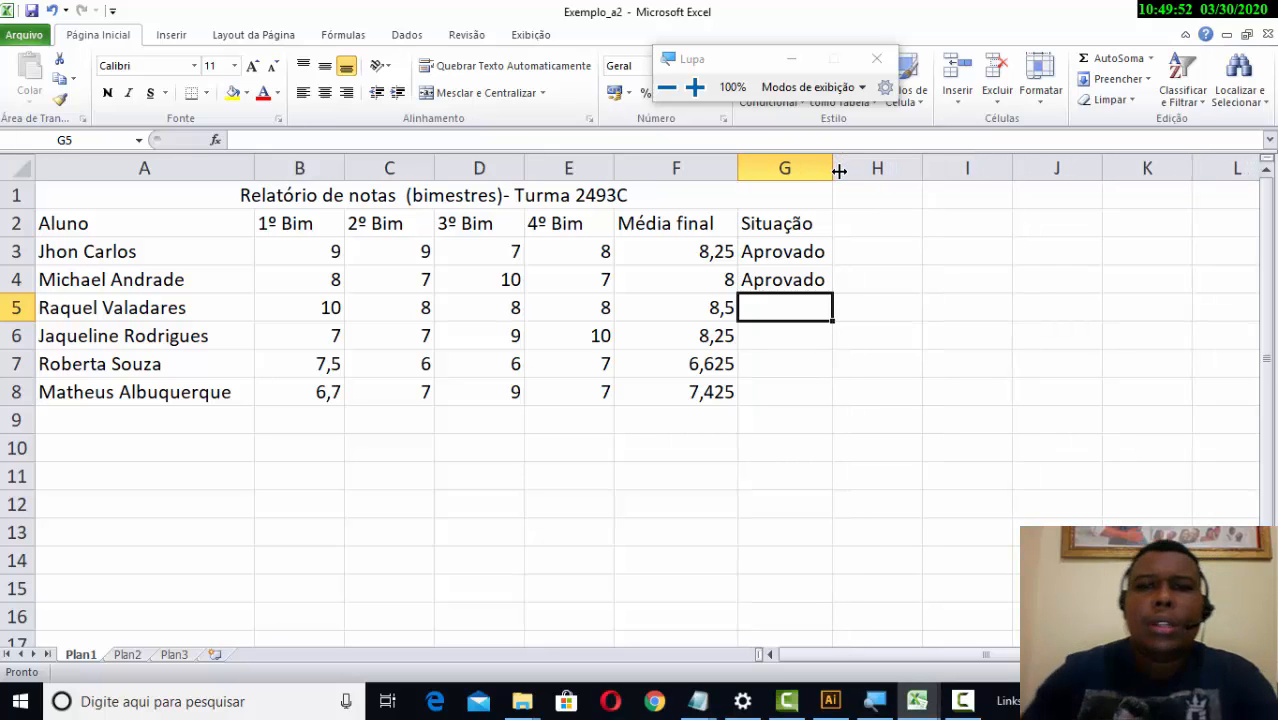